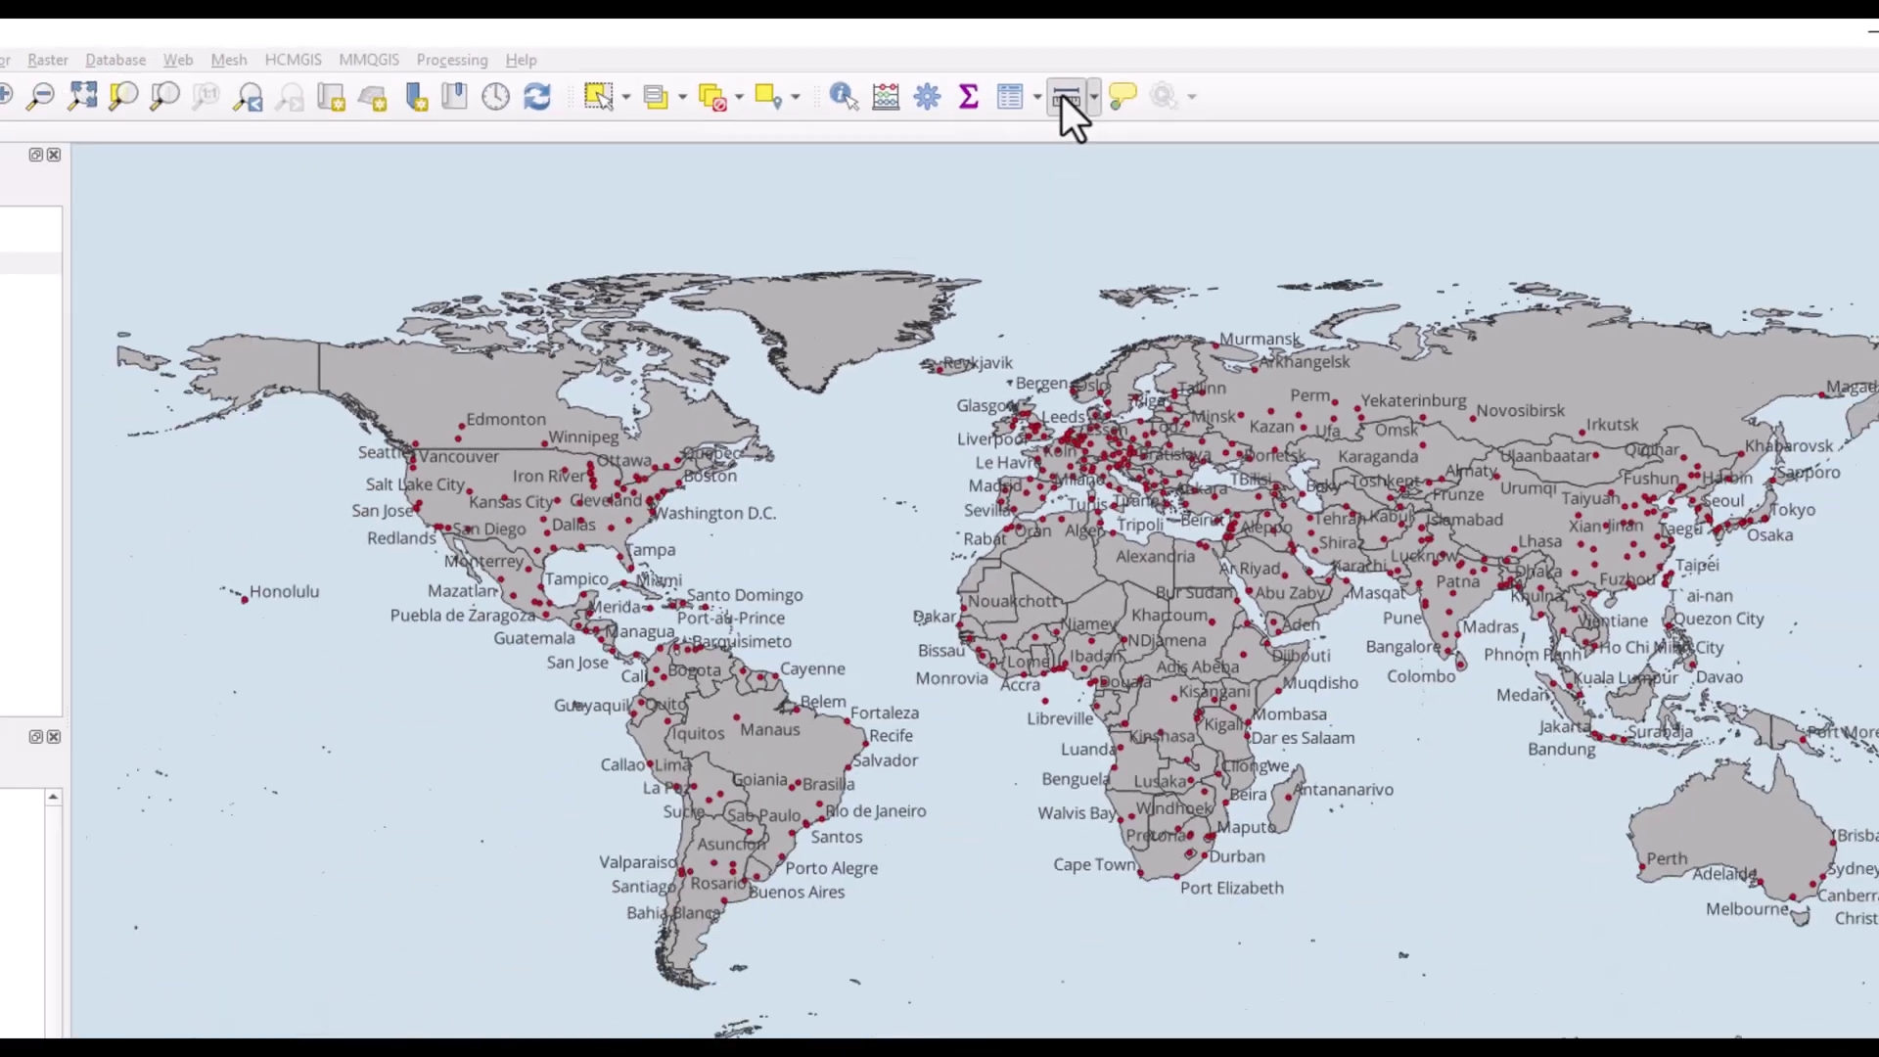
With Measure Line, zoom in on northern Europe and place the first point at Oslo.
{"action": "left_click", "coordinate": [752, 176]}
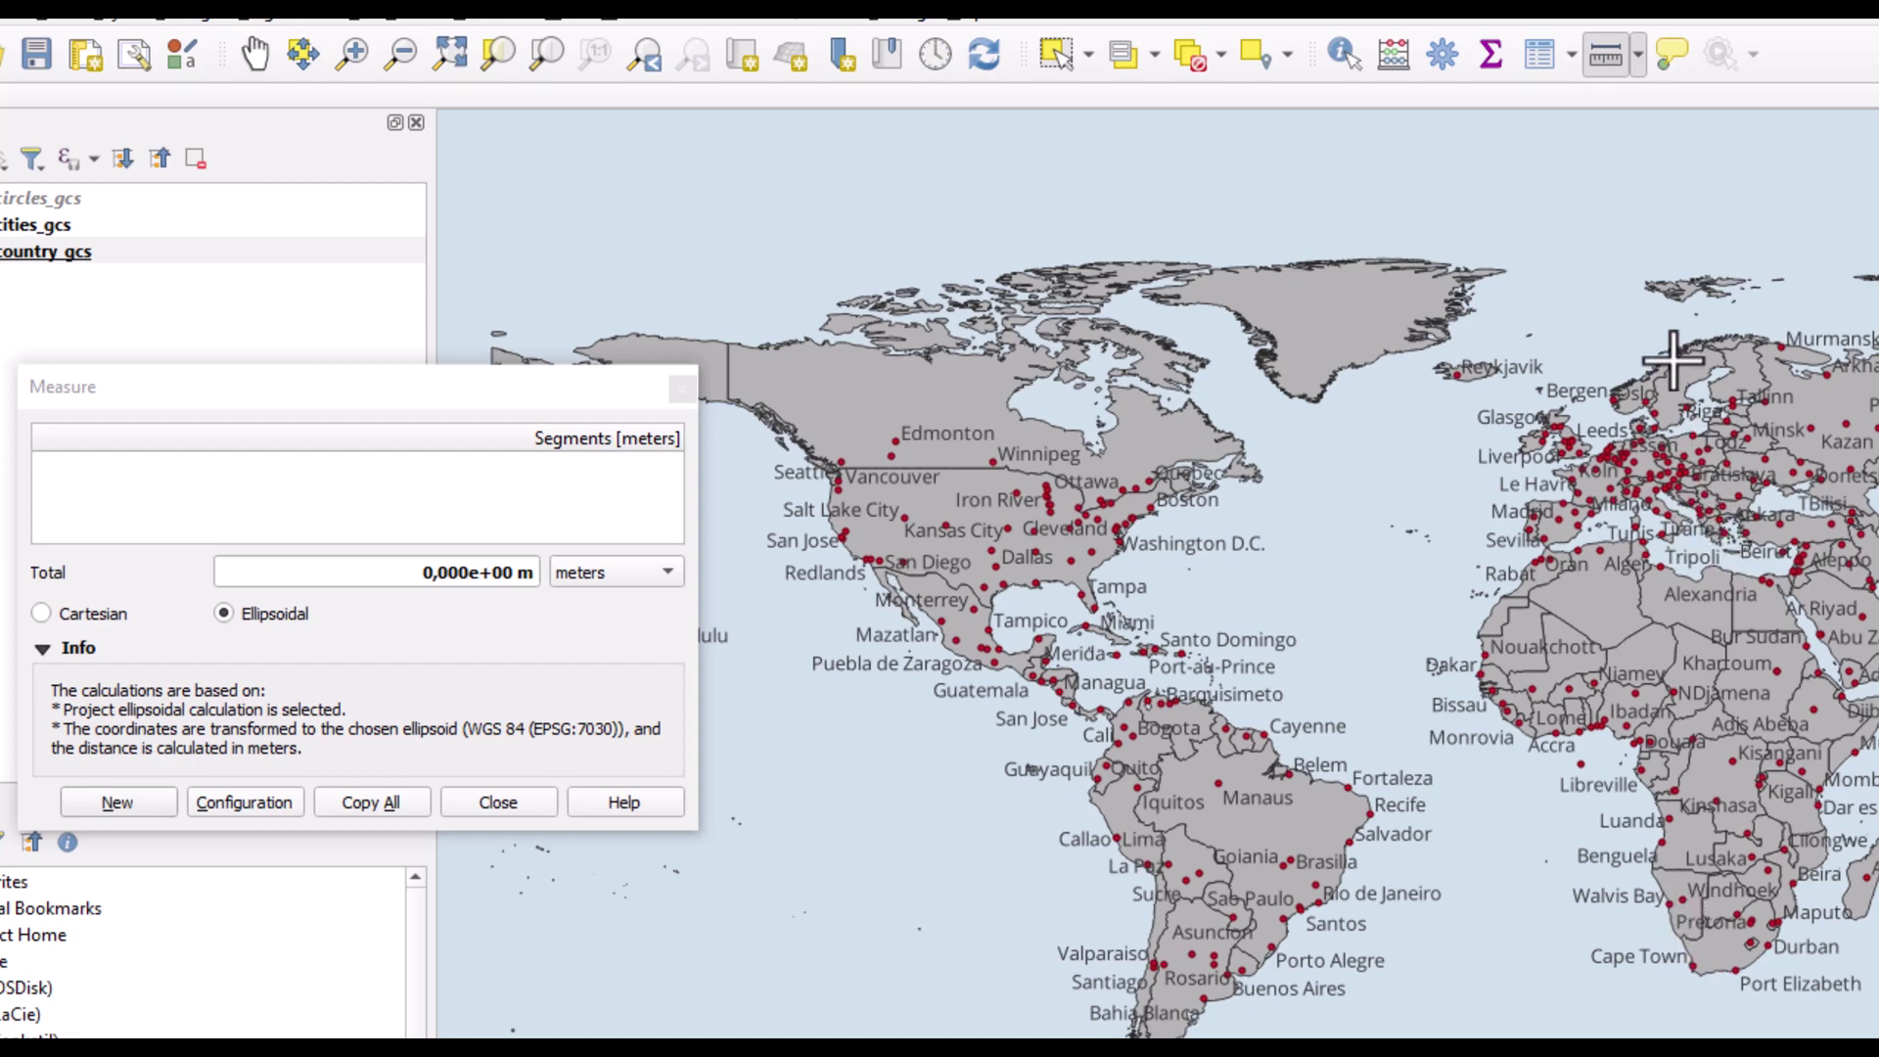
{"action": "scroll", "coordinate": [1669, 411], "scroll_direction": "up", "scroll_amount": 2}
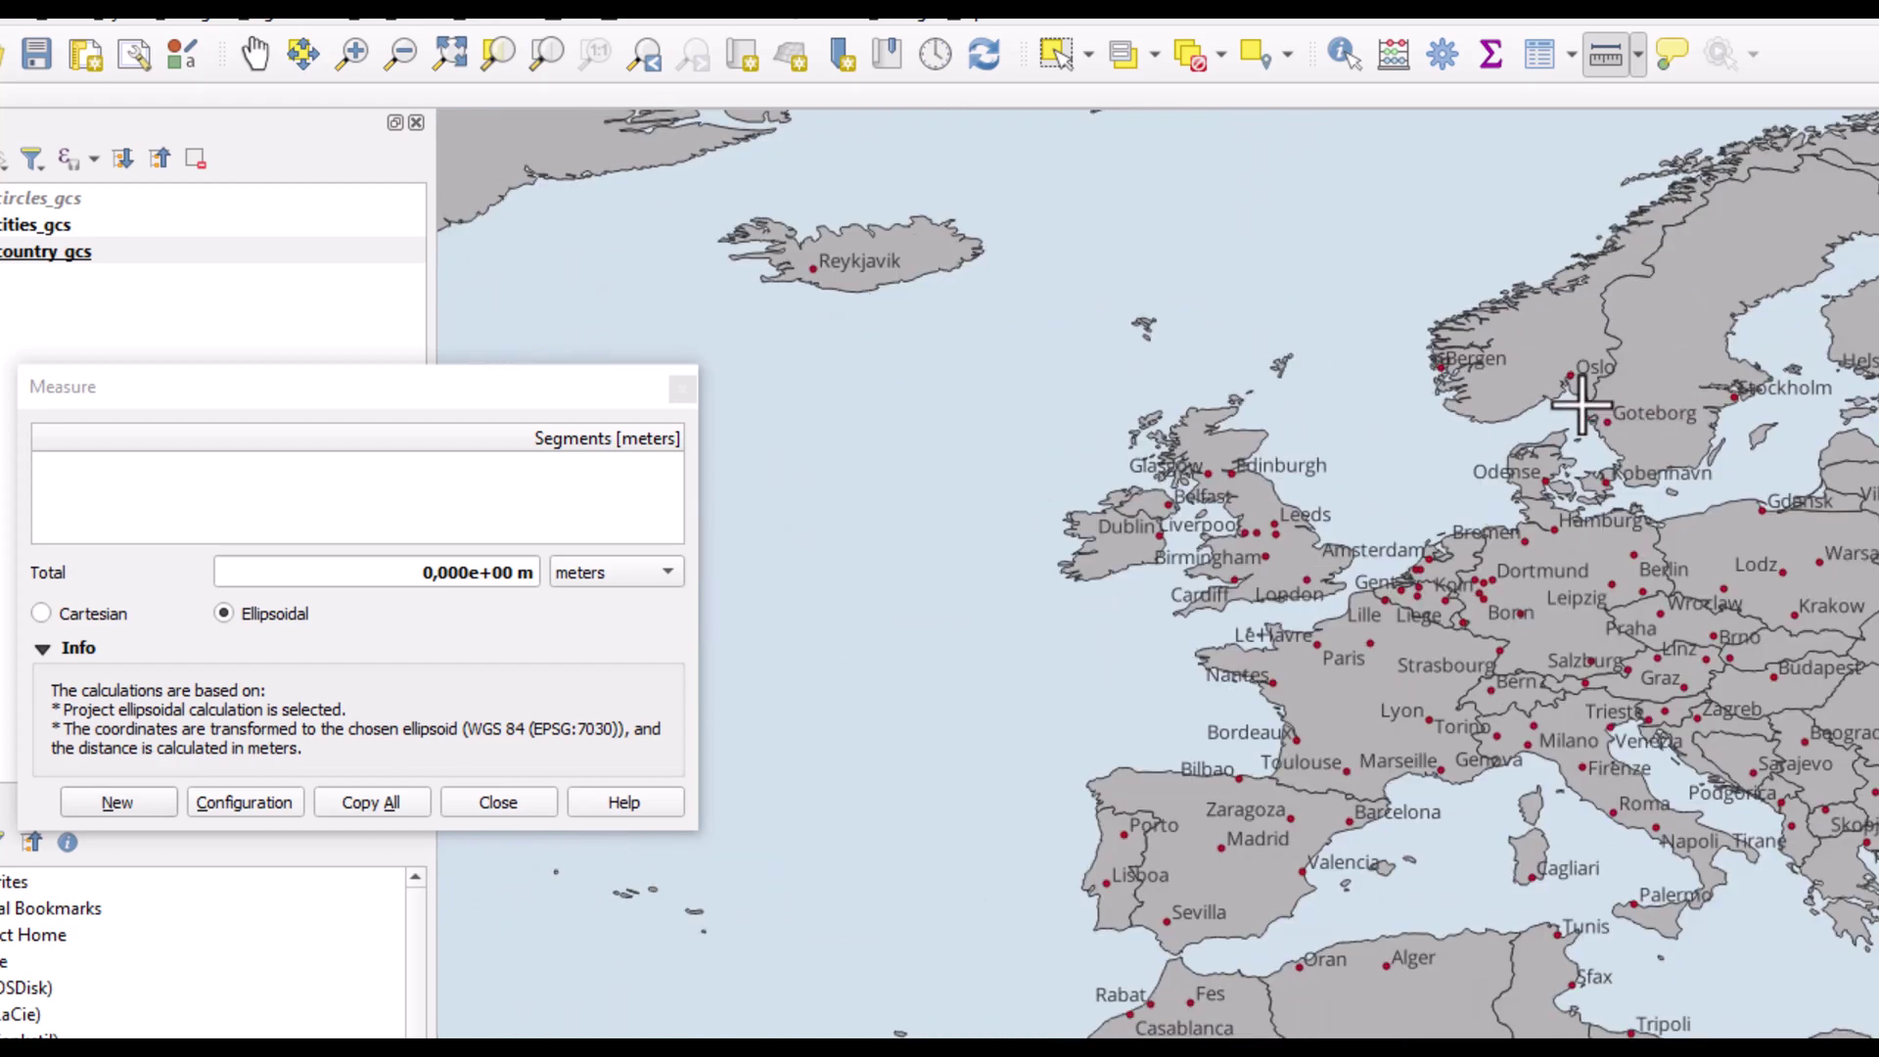
{"action": "scroll", "coordinate": [1583, 404], "scroll_direction": "up", "scroll_amount": 1}
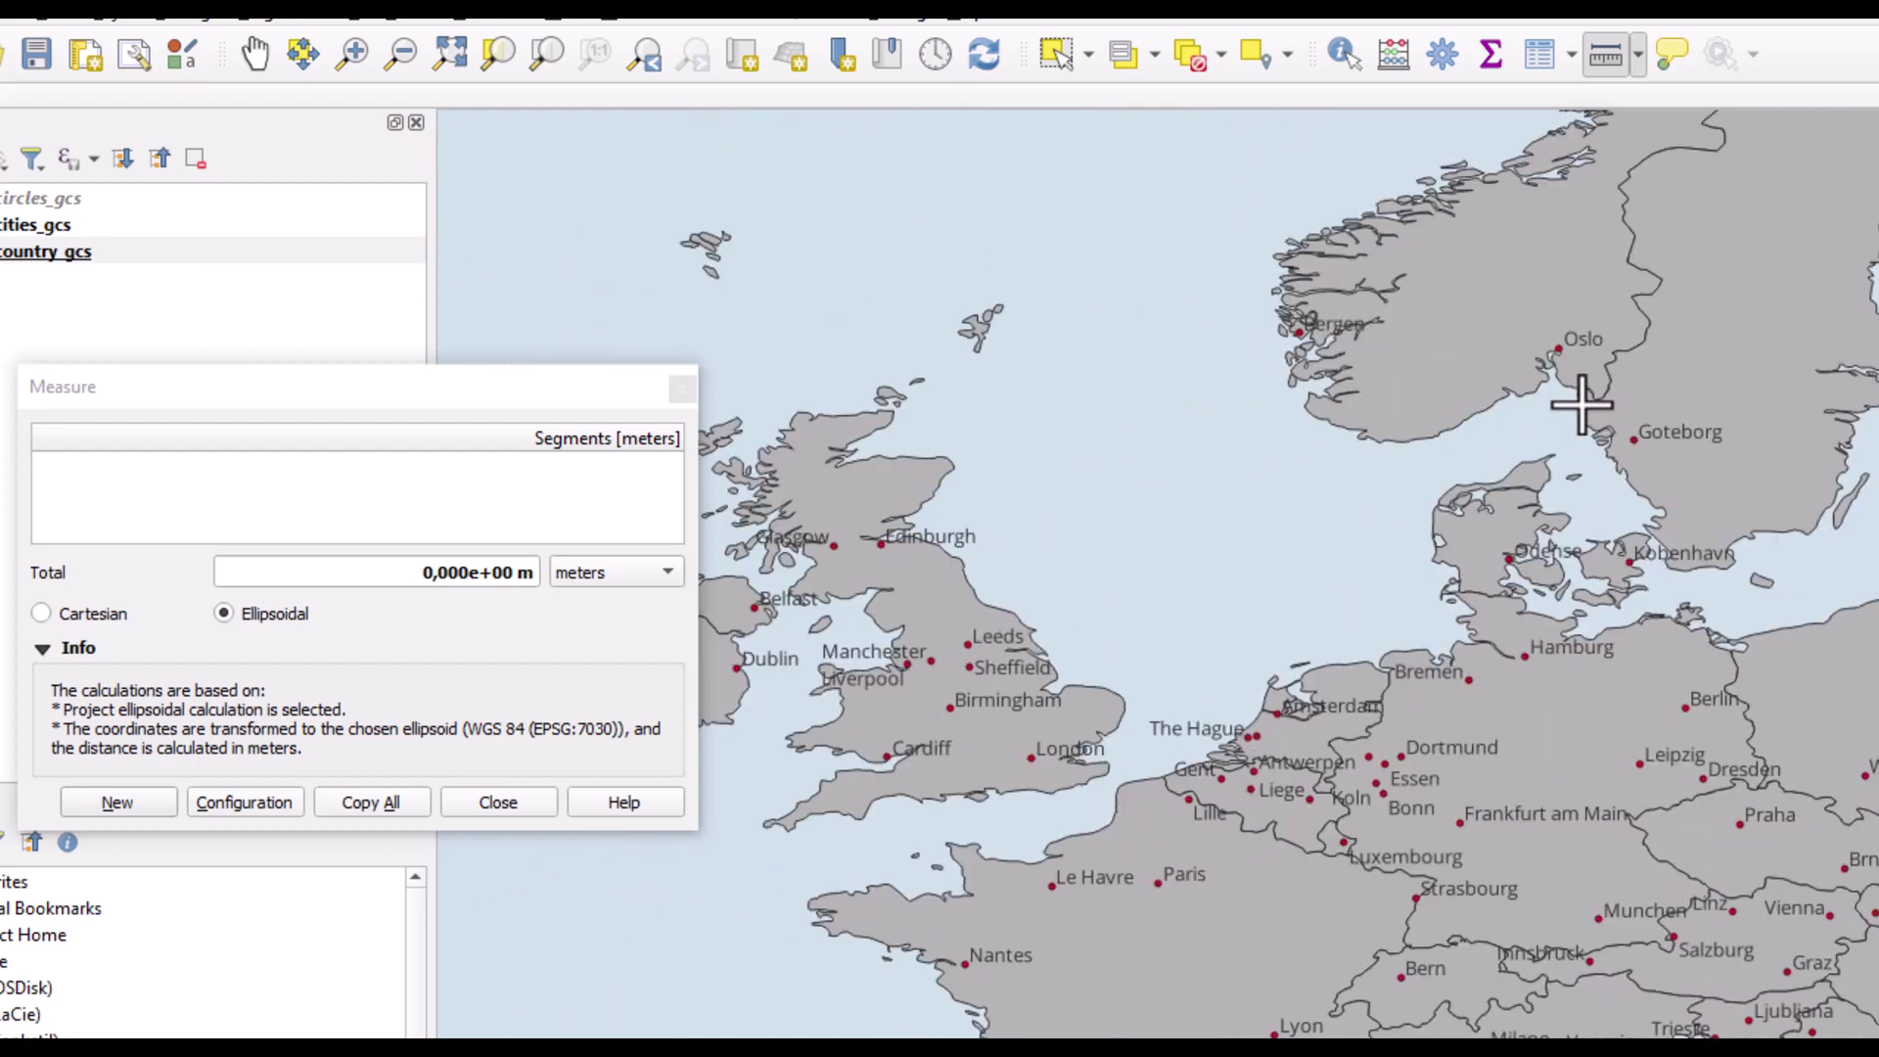
{"action": "left_click", "coordinate": [1557, 349]}
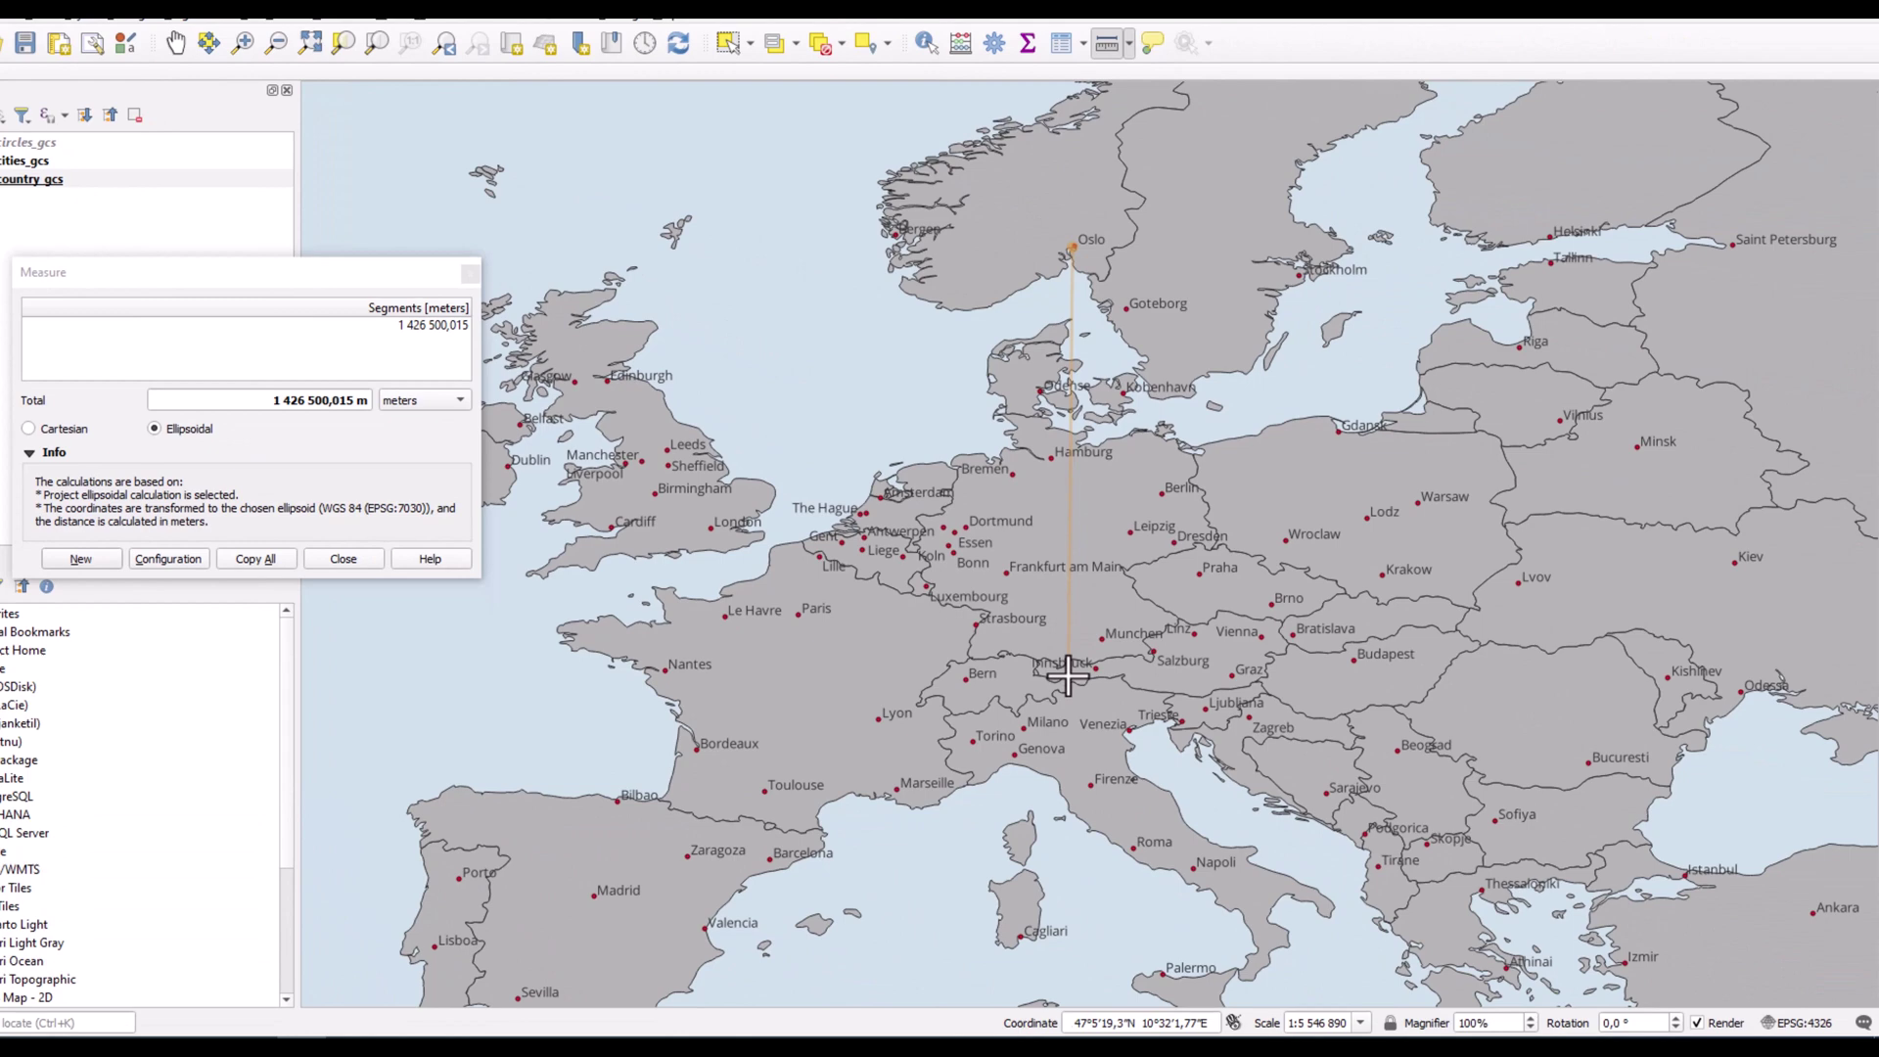
Pan the map south from Europe to bring southern Africa into view.
{"action": "left_click", "coordinate": [193, 45]}
{"action": "left_click_drag", "start_coordinate": [1106, 874], "coordinate": [1021, 310]}
{"action": "scroll", "coordinate": [898, 802], "scroll_direction": "down", "scroll_amount": 4}
{"action": "left_click_drag", "start_coordinate": [897, 801], "coordinate": [938, 358]}
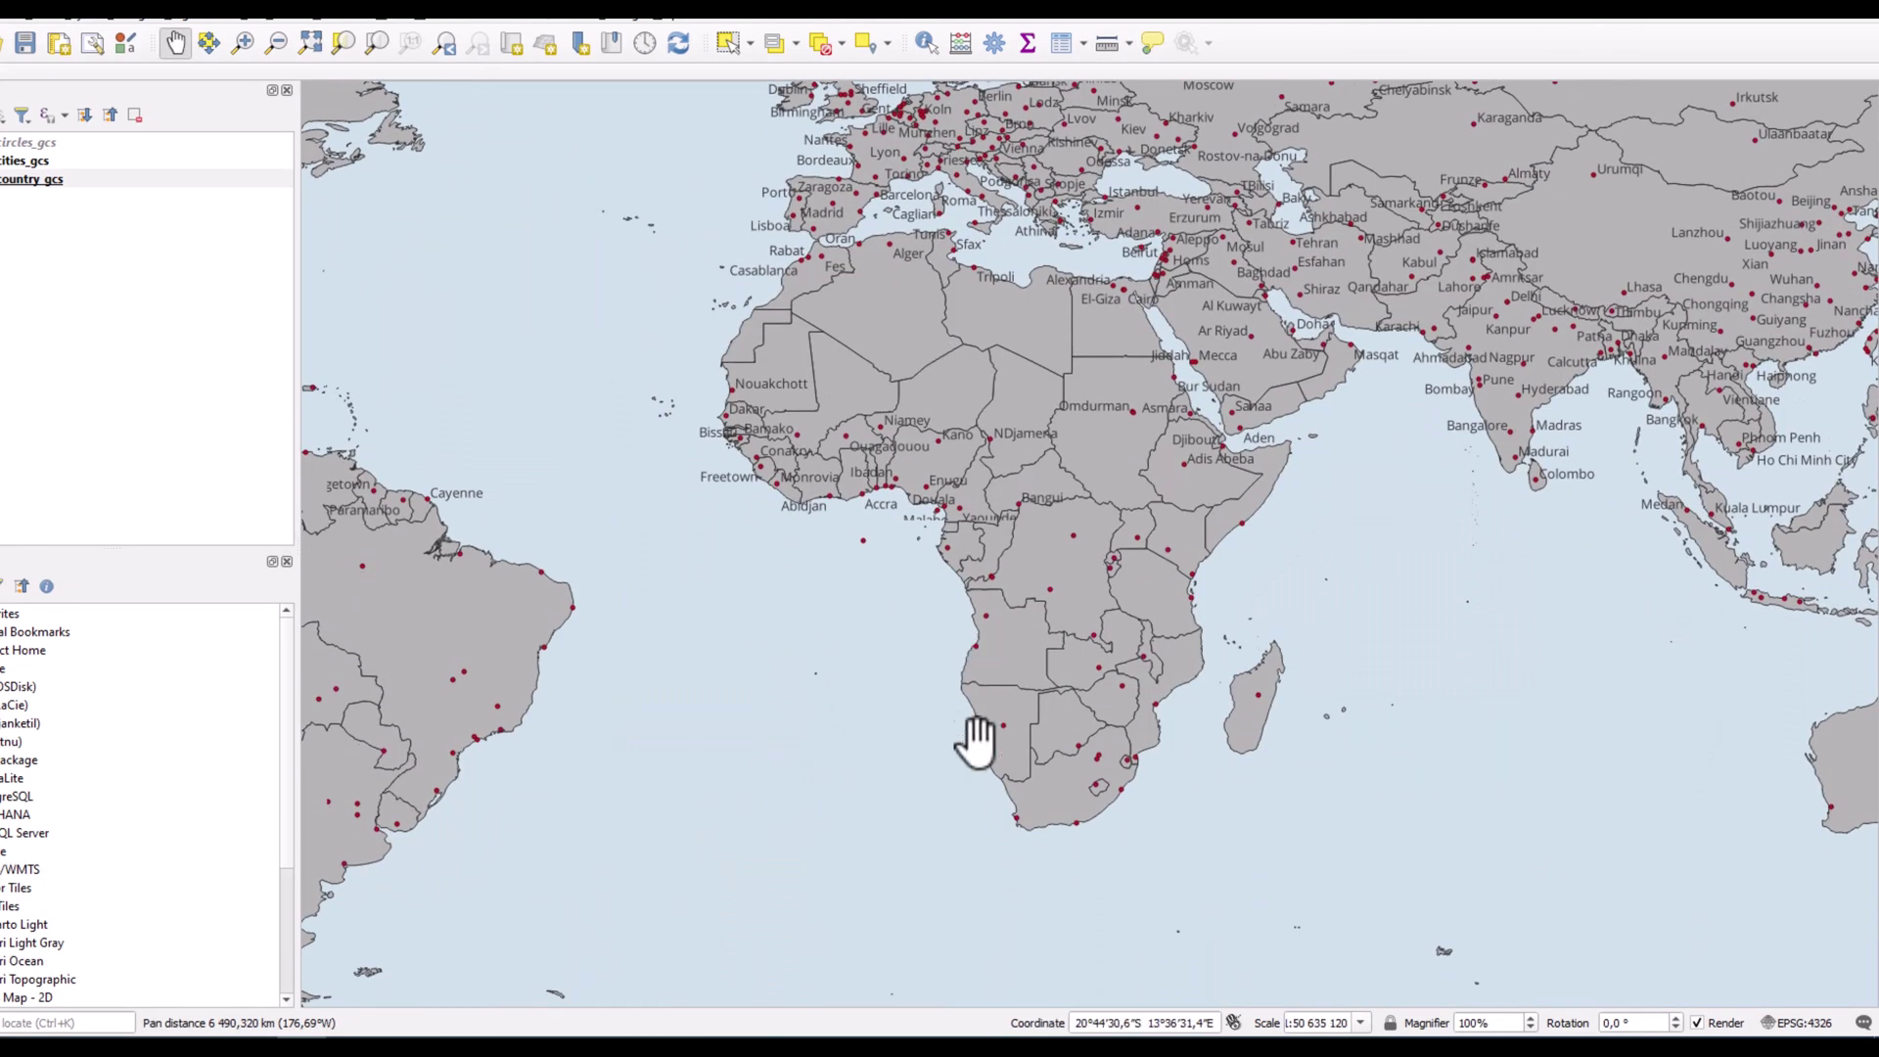
{"action": "scroll", "coordinate": [1019, 851], "scroll_direction": "up", "scroll_amount": 2}
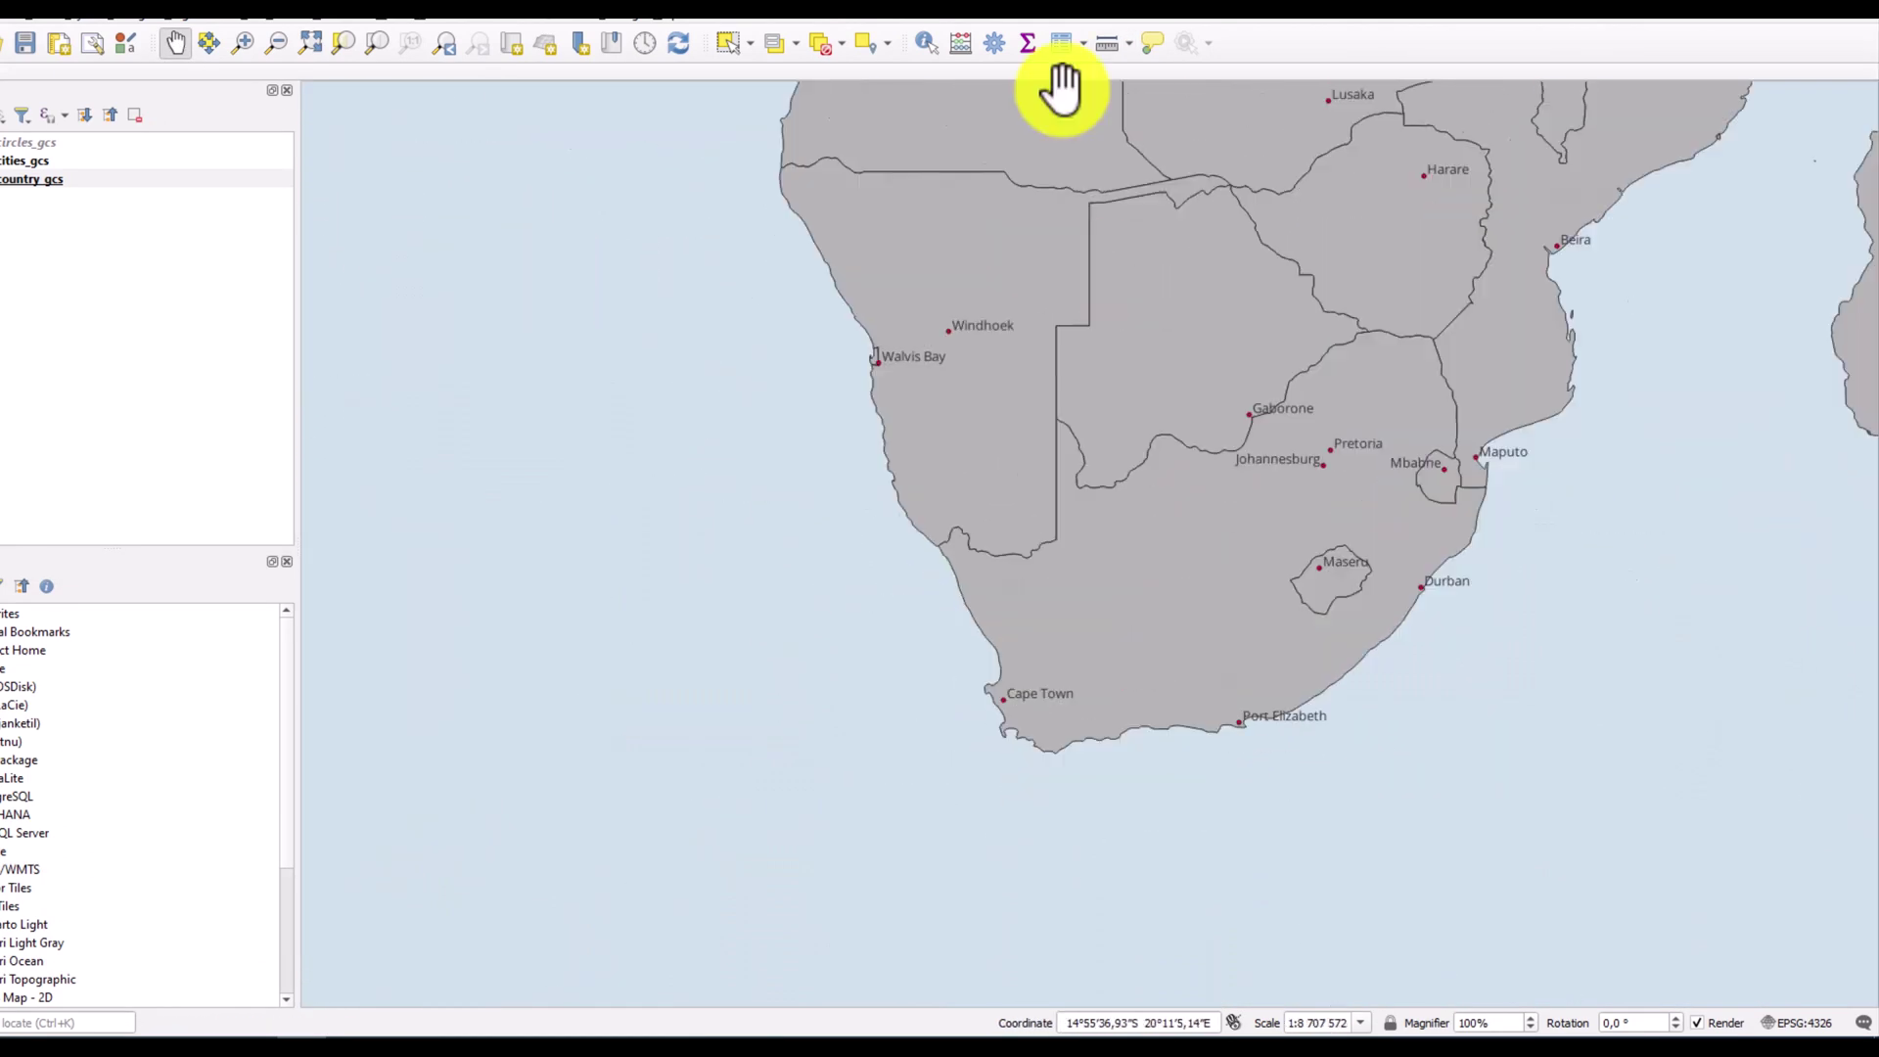
End the measurement at Cape Town and show the distance in kilometers.
{"action": "left_click", "coordinate": [1107, 45]}
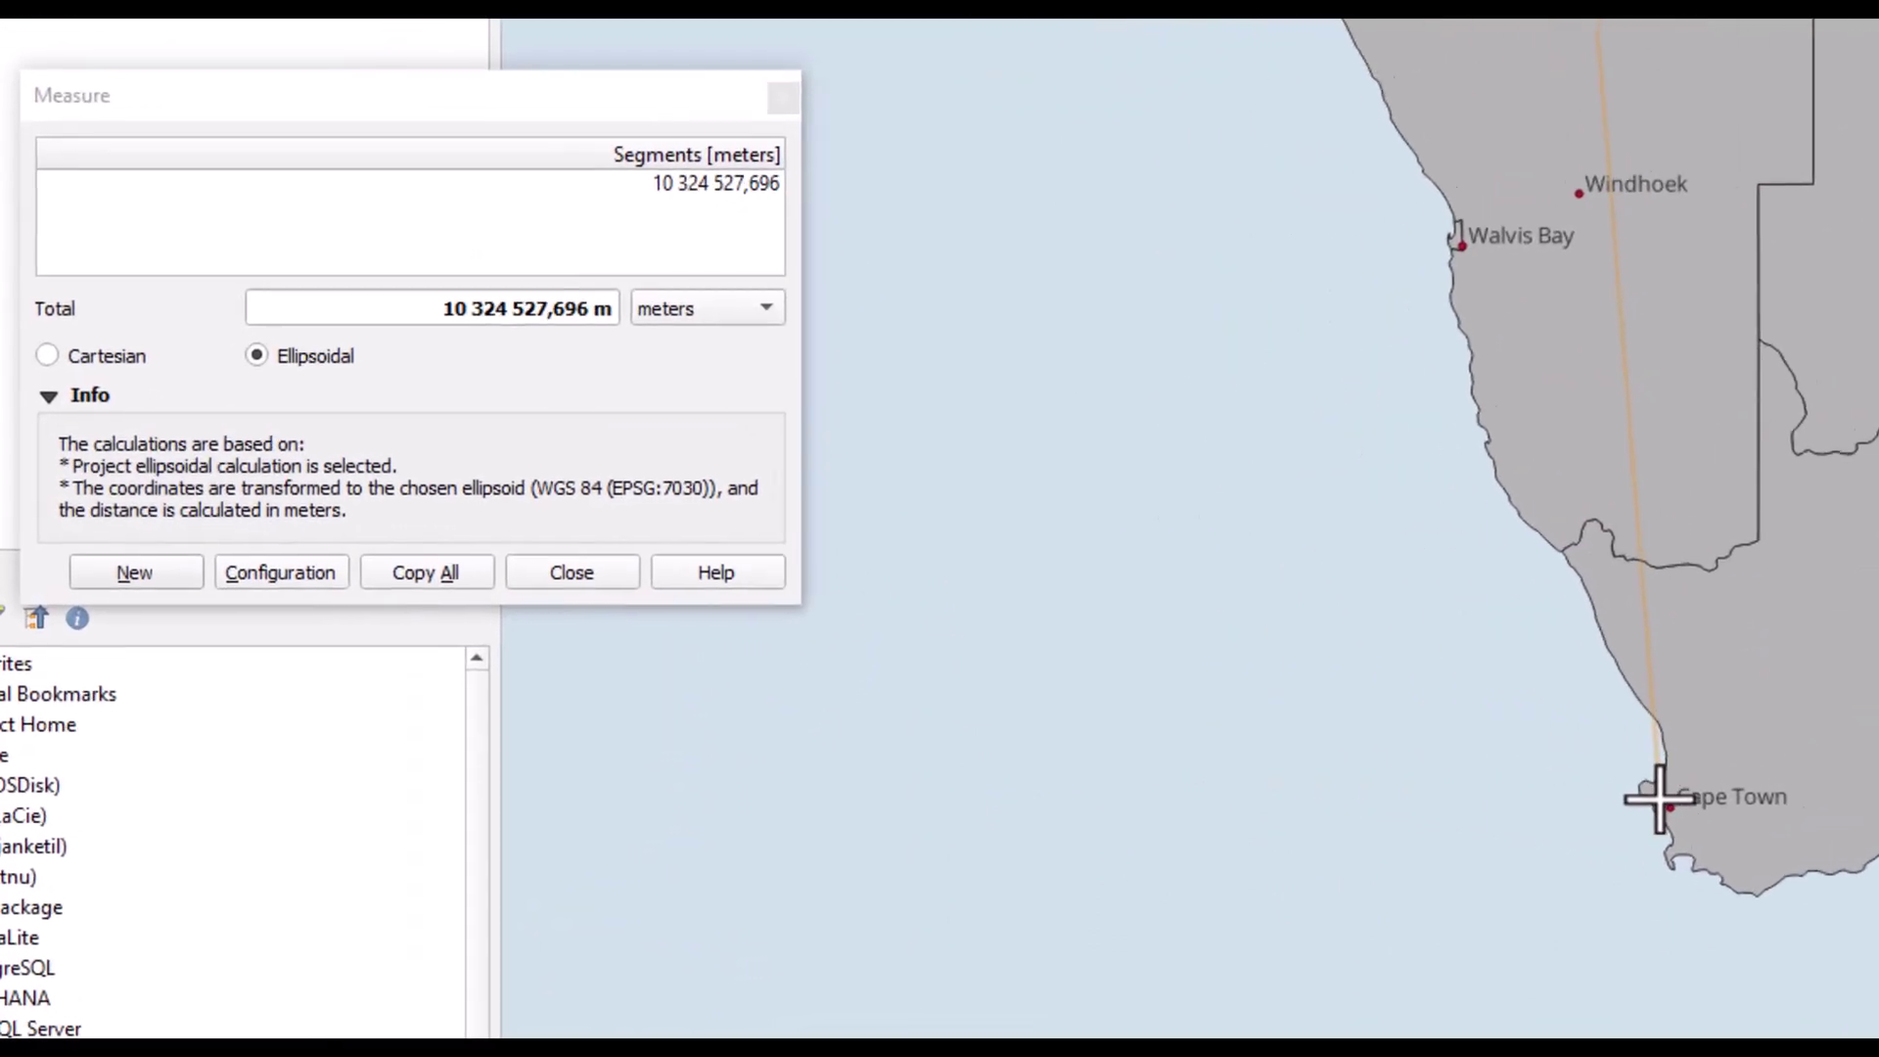
{"action": "left_click", "coordinate": [1004, 699]}
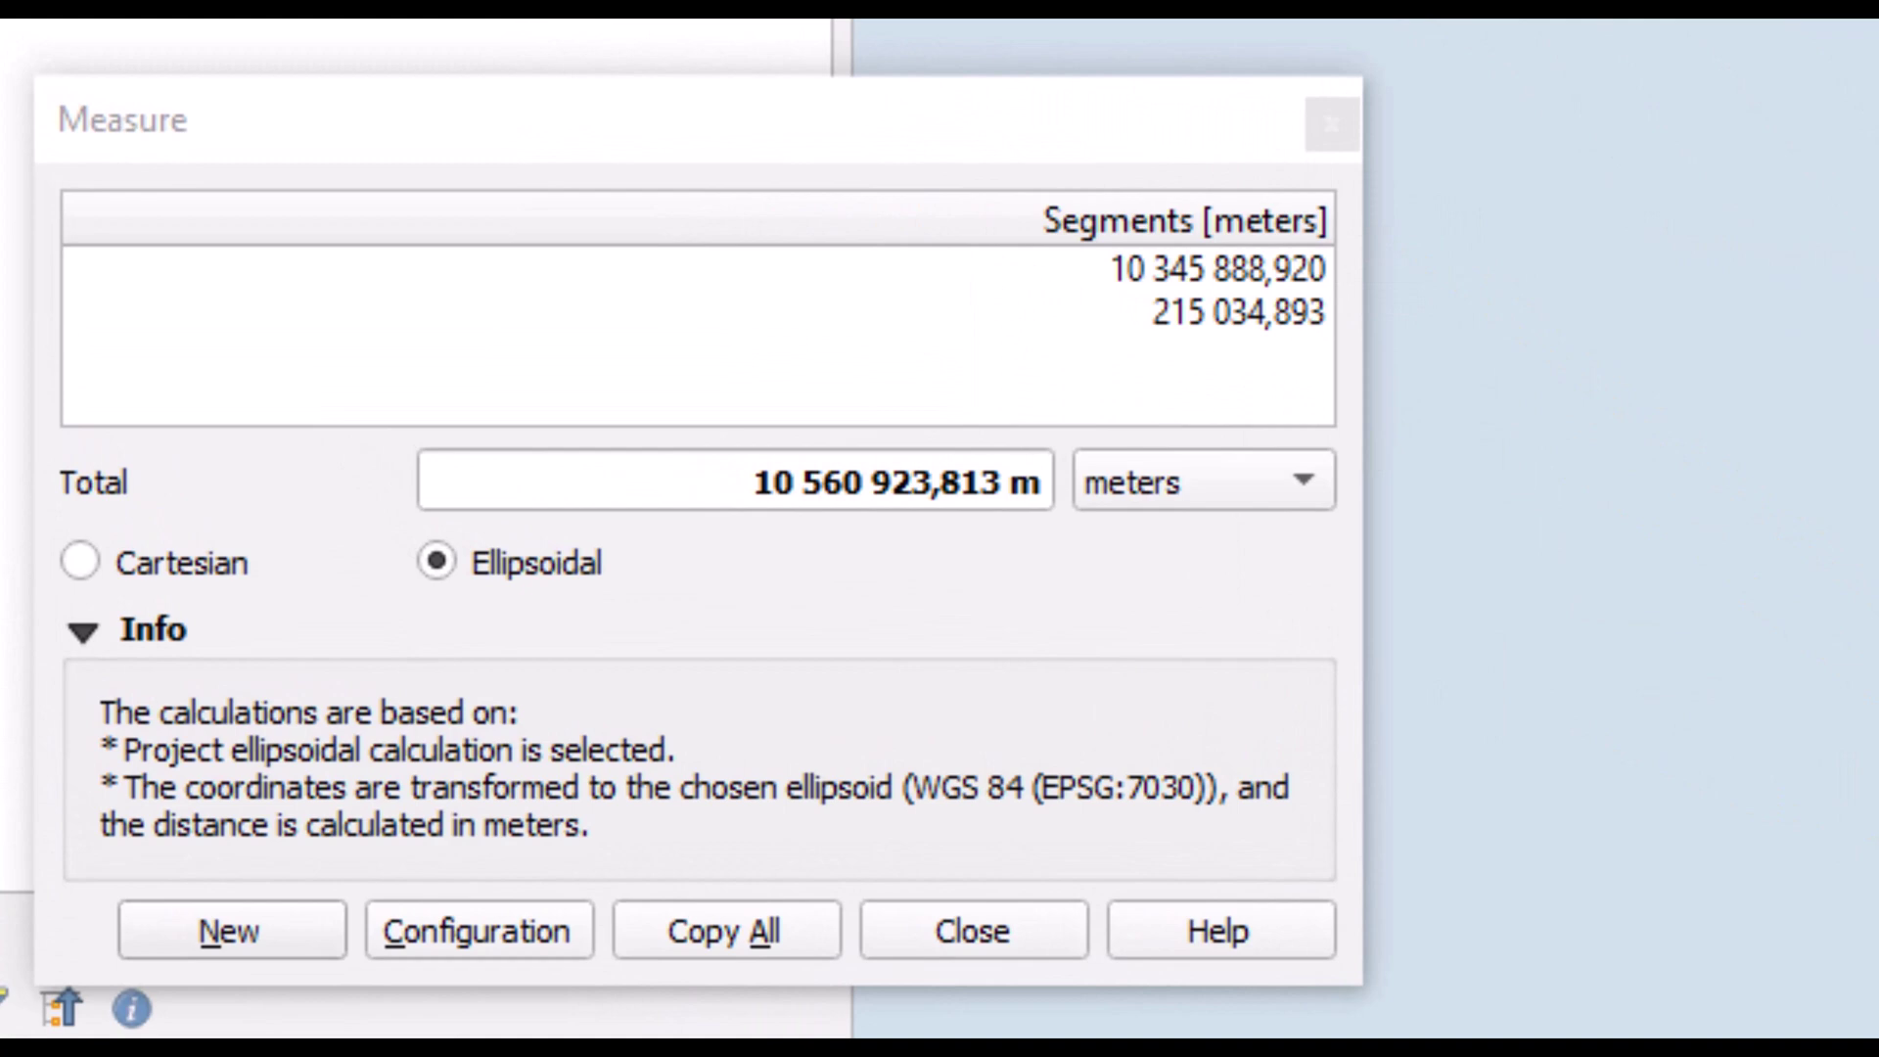
{"action": "left_click", "coordinate": [1204, 482]}
{"action": "left_click", "coordinate": [1255, 535]}
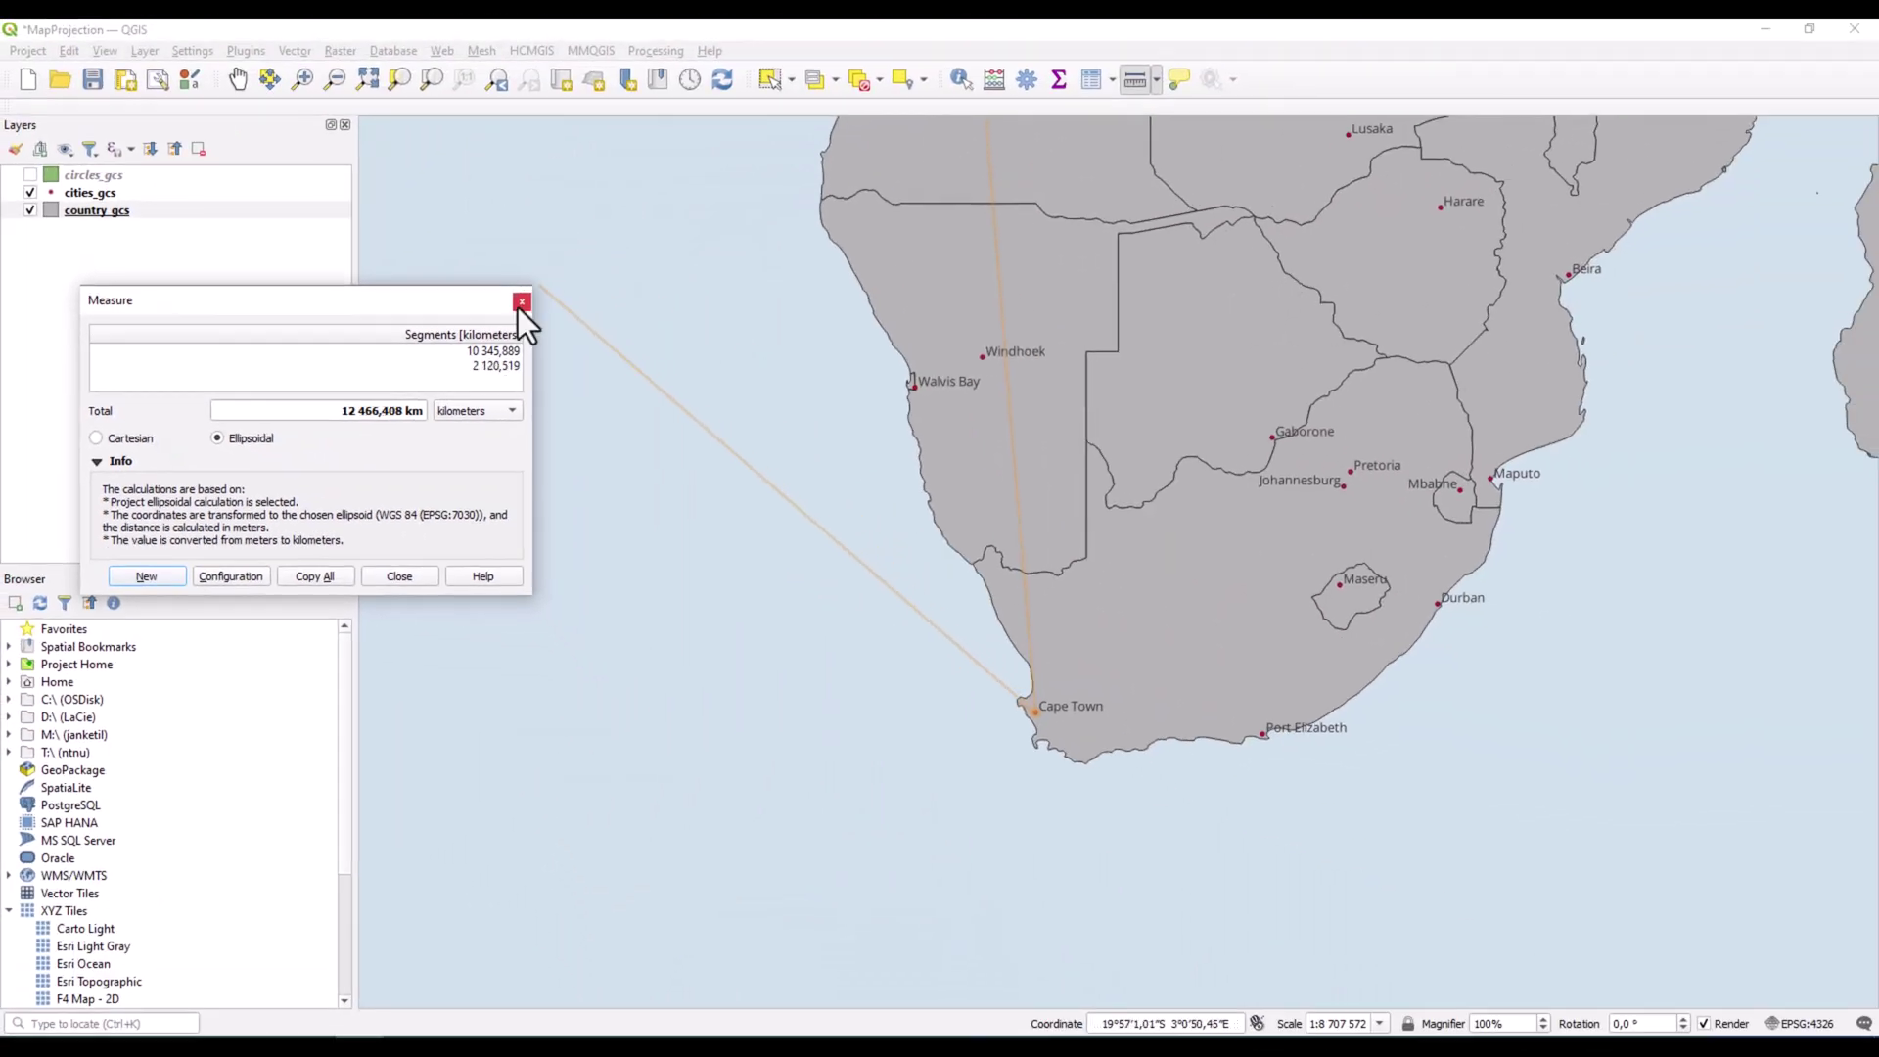
Close the measurement and zoom to the full country_gcs layer extent.
{"action": "left_click", "coordinate": [521, 303]}
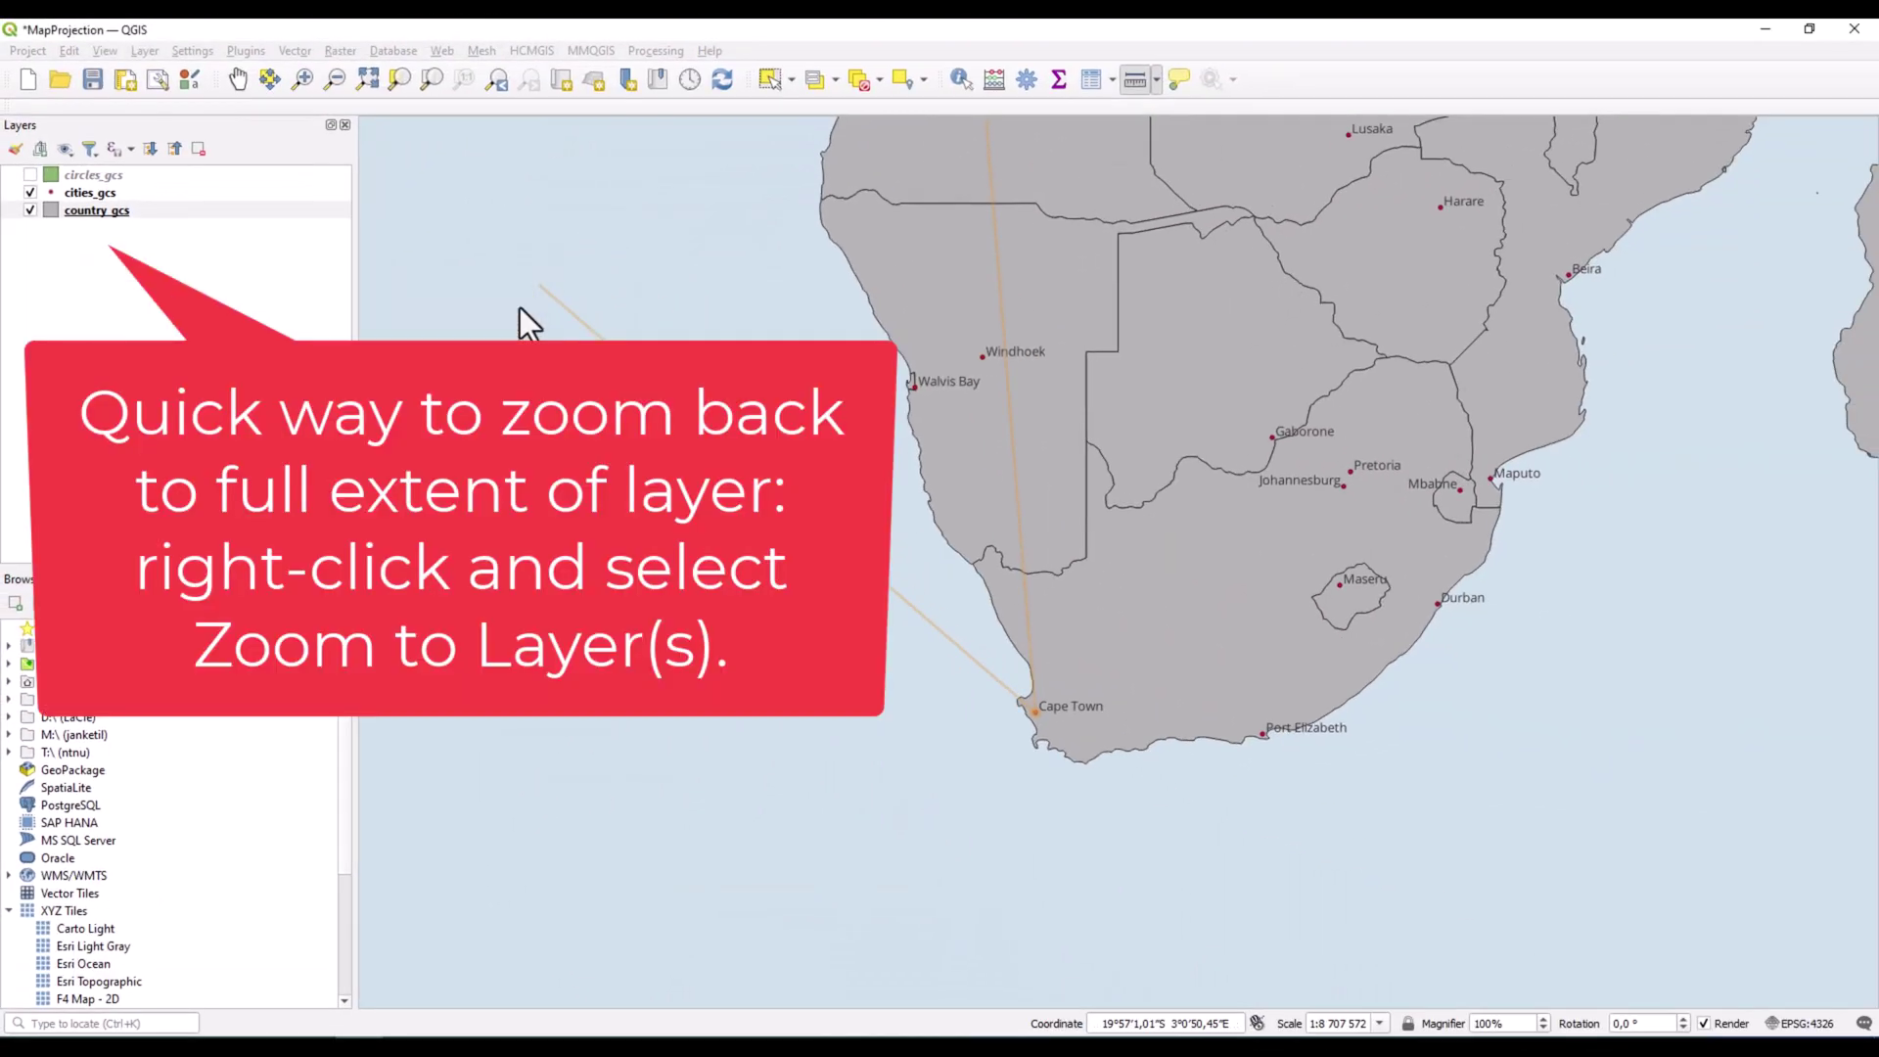
{"action": "right_click", "coordinate": [84, 210]}
{"action": "left_click", "coordinate": [103, 223]}
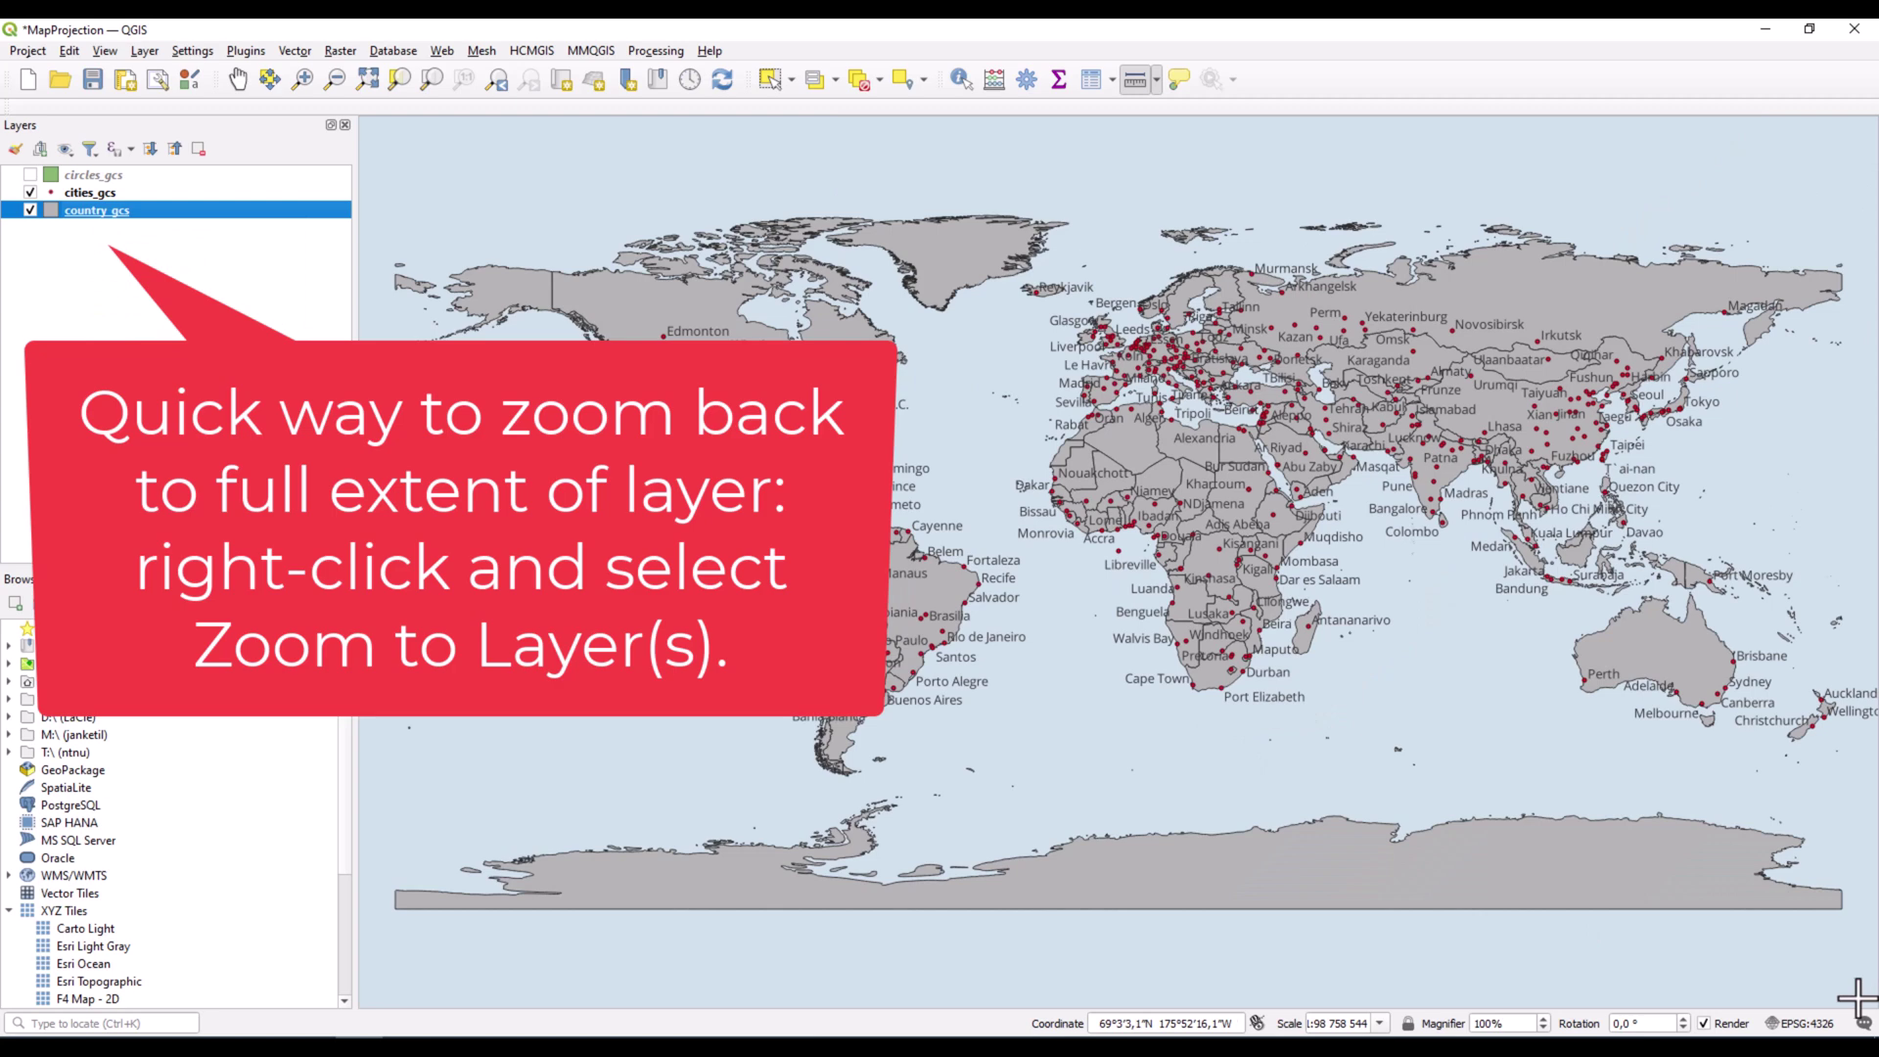
Set the project CRS to World_Mercator.
{"action": "left_click", "coordinate": [1799, 1023]}
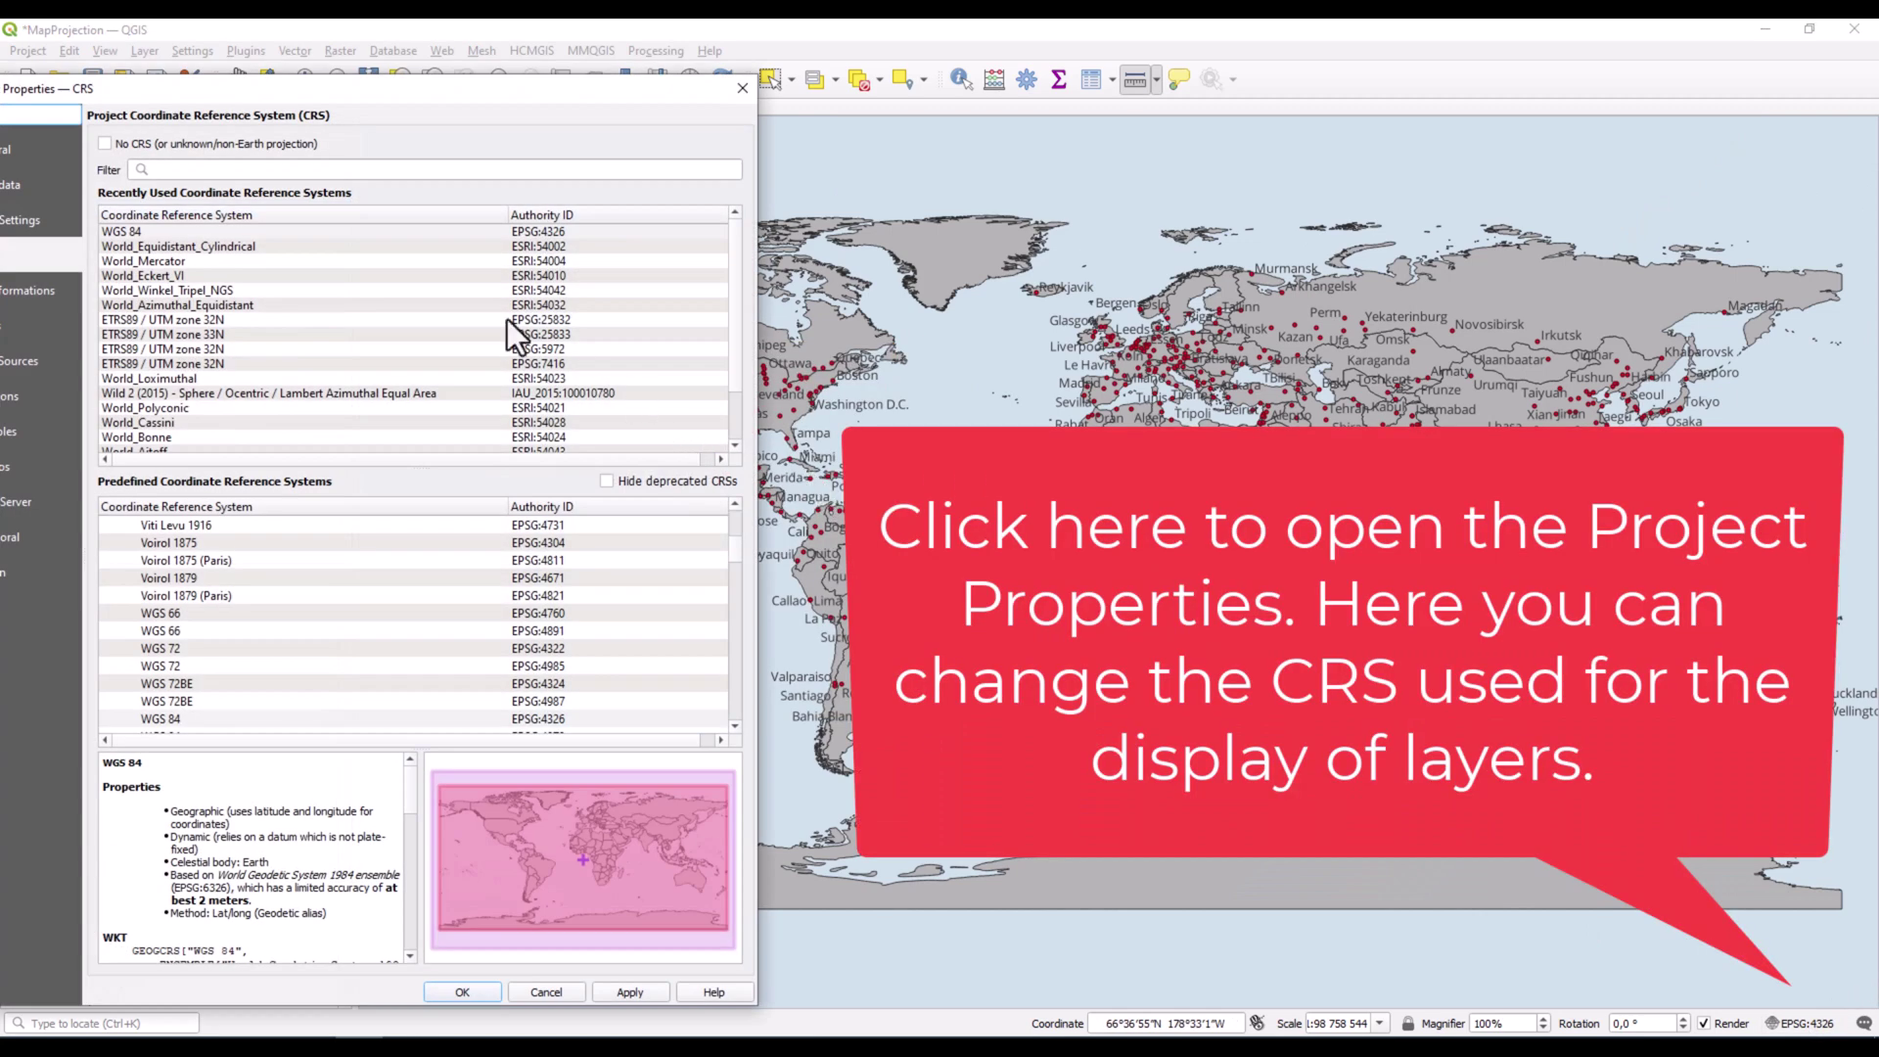
{"action": "left_click", "coordinate": [131, 263]}
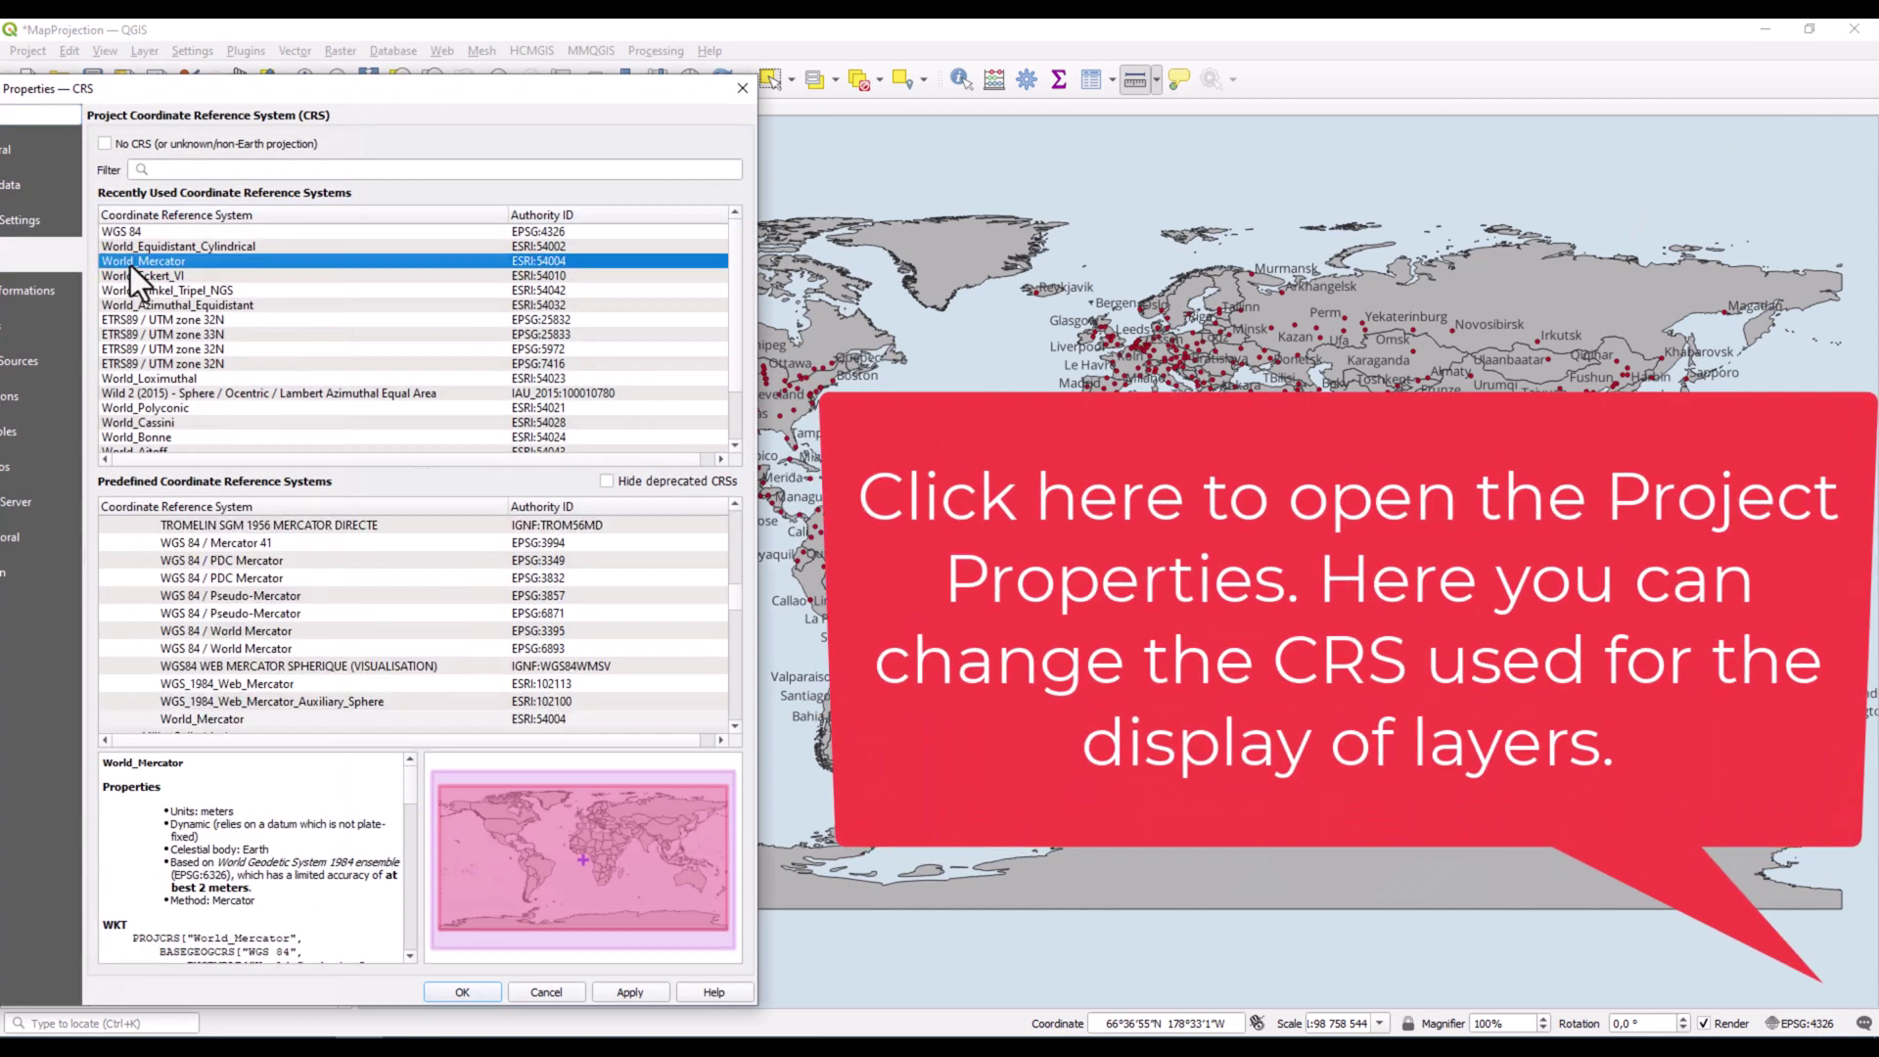
{"action": "left_click", "coordinate": [465, 992]}
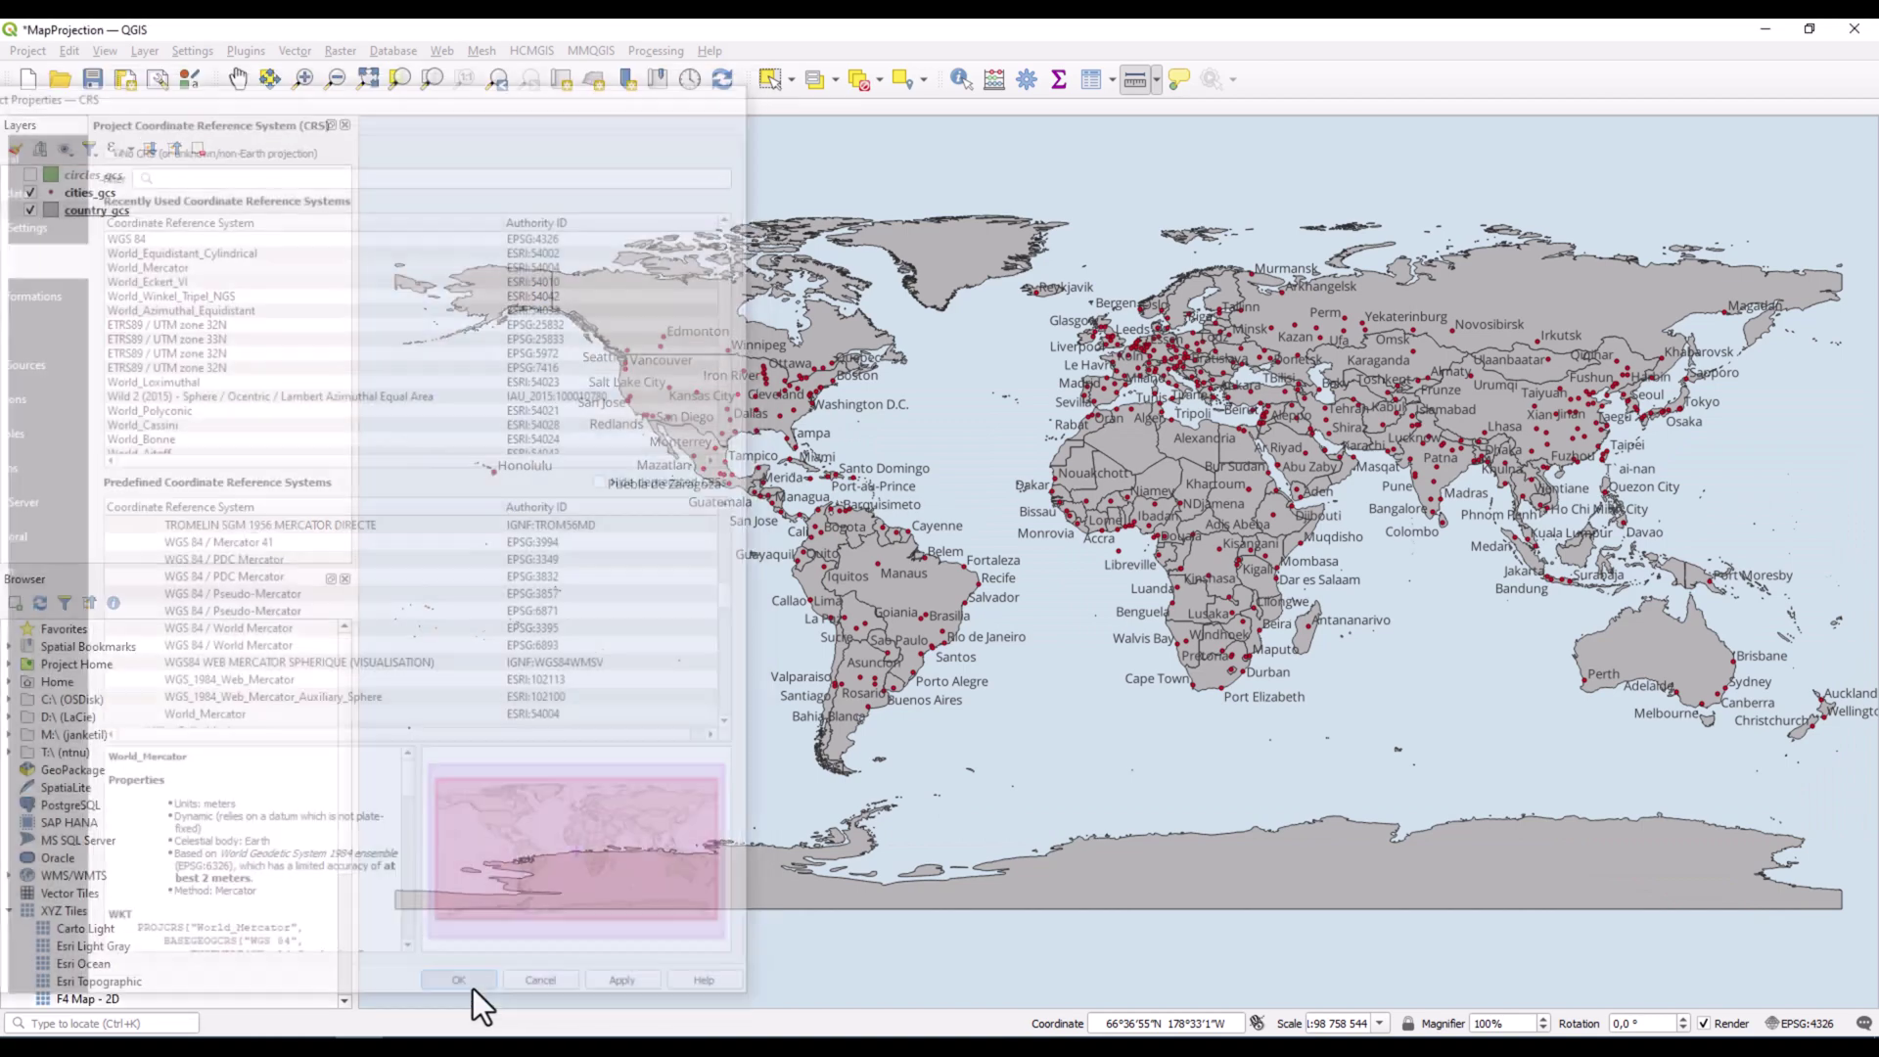
Pan and zoom the World Mercator map to centre on Europe.
{"action": "left_click", "coordinate": [238, 78]}
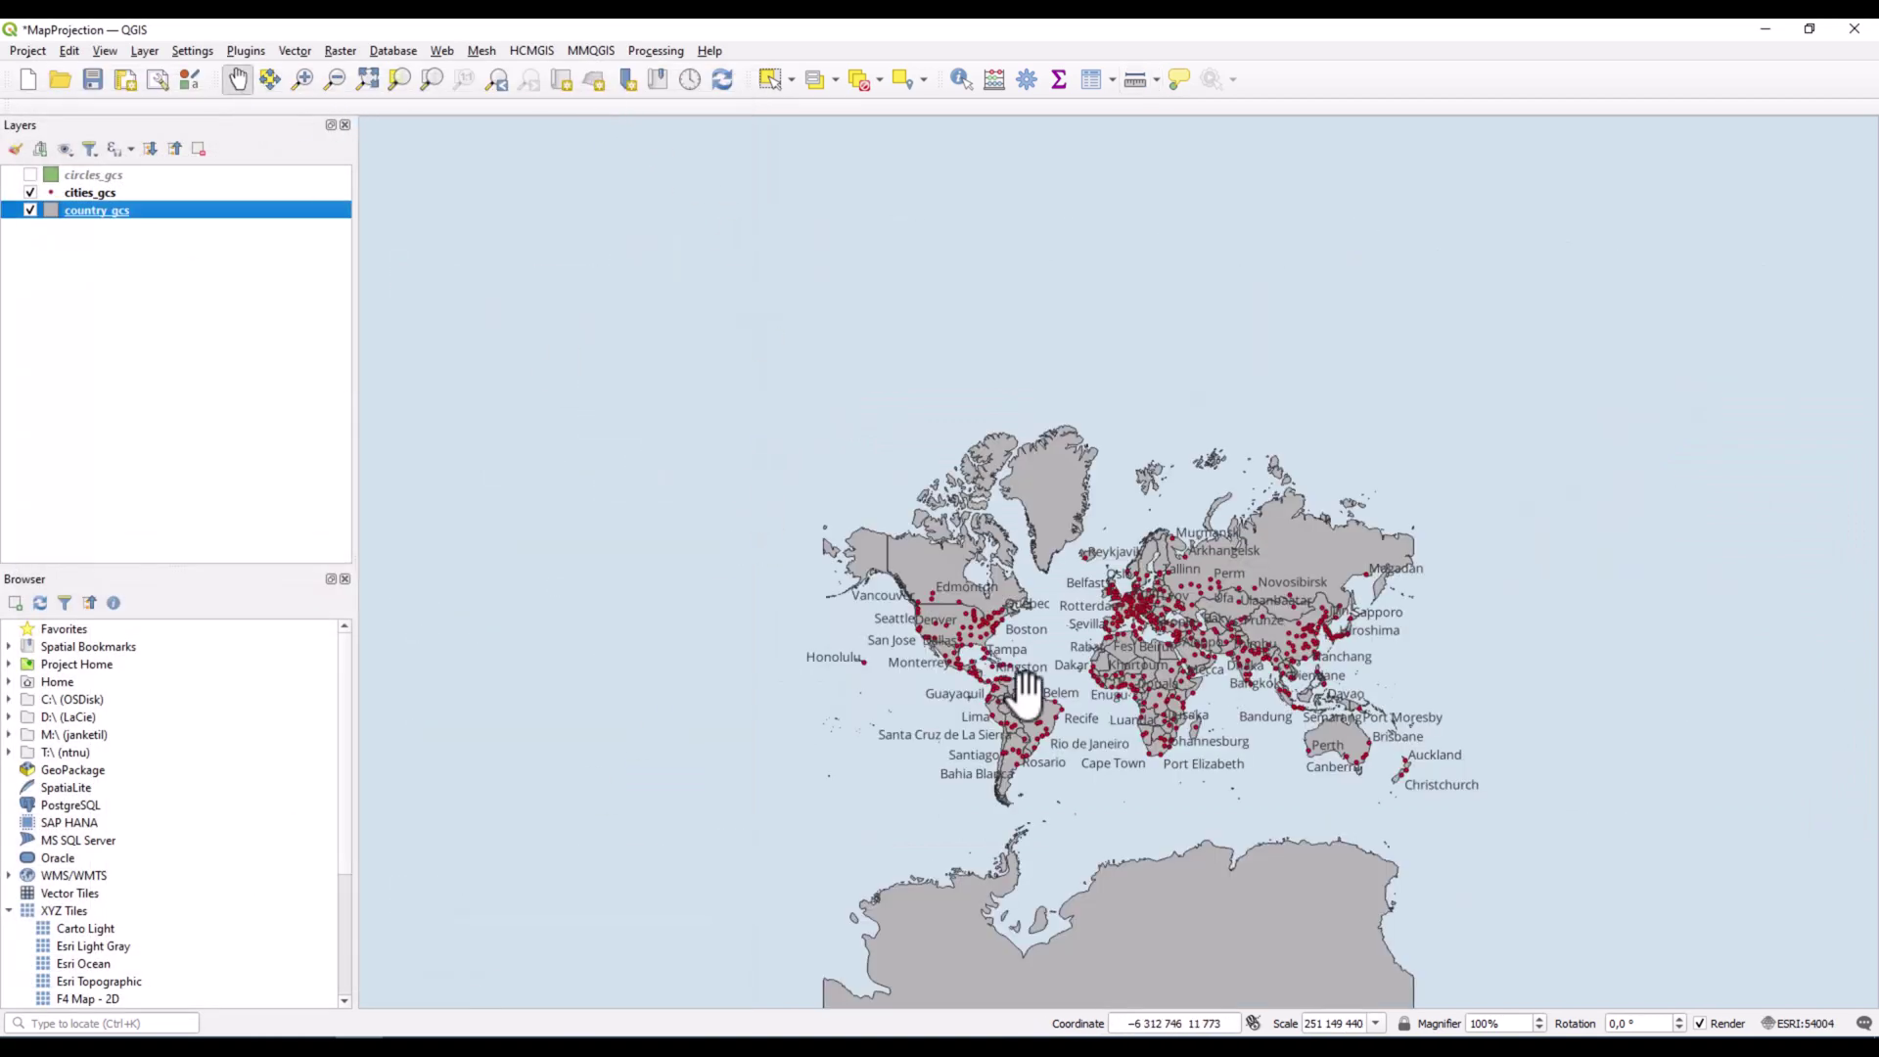
{"action": "left_click_drag", "start_coordinate": [1023, 690], "coordinate": [814, 443]}
{"action": "scroll", "coordinate": [899, 365], "scroll_direction": "up", "scroll_amount": 2}
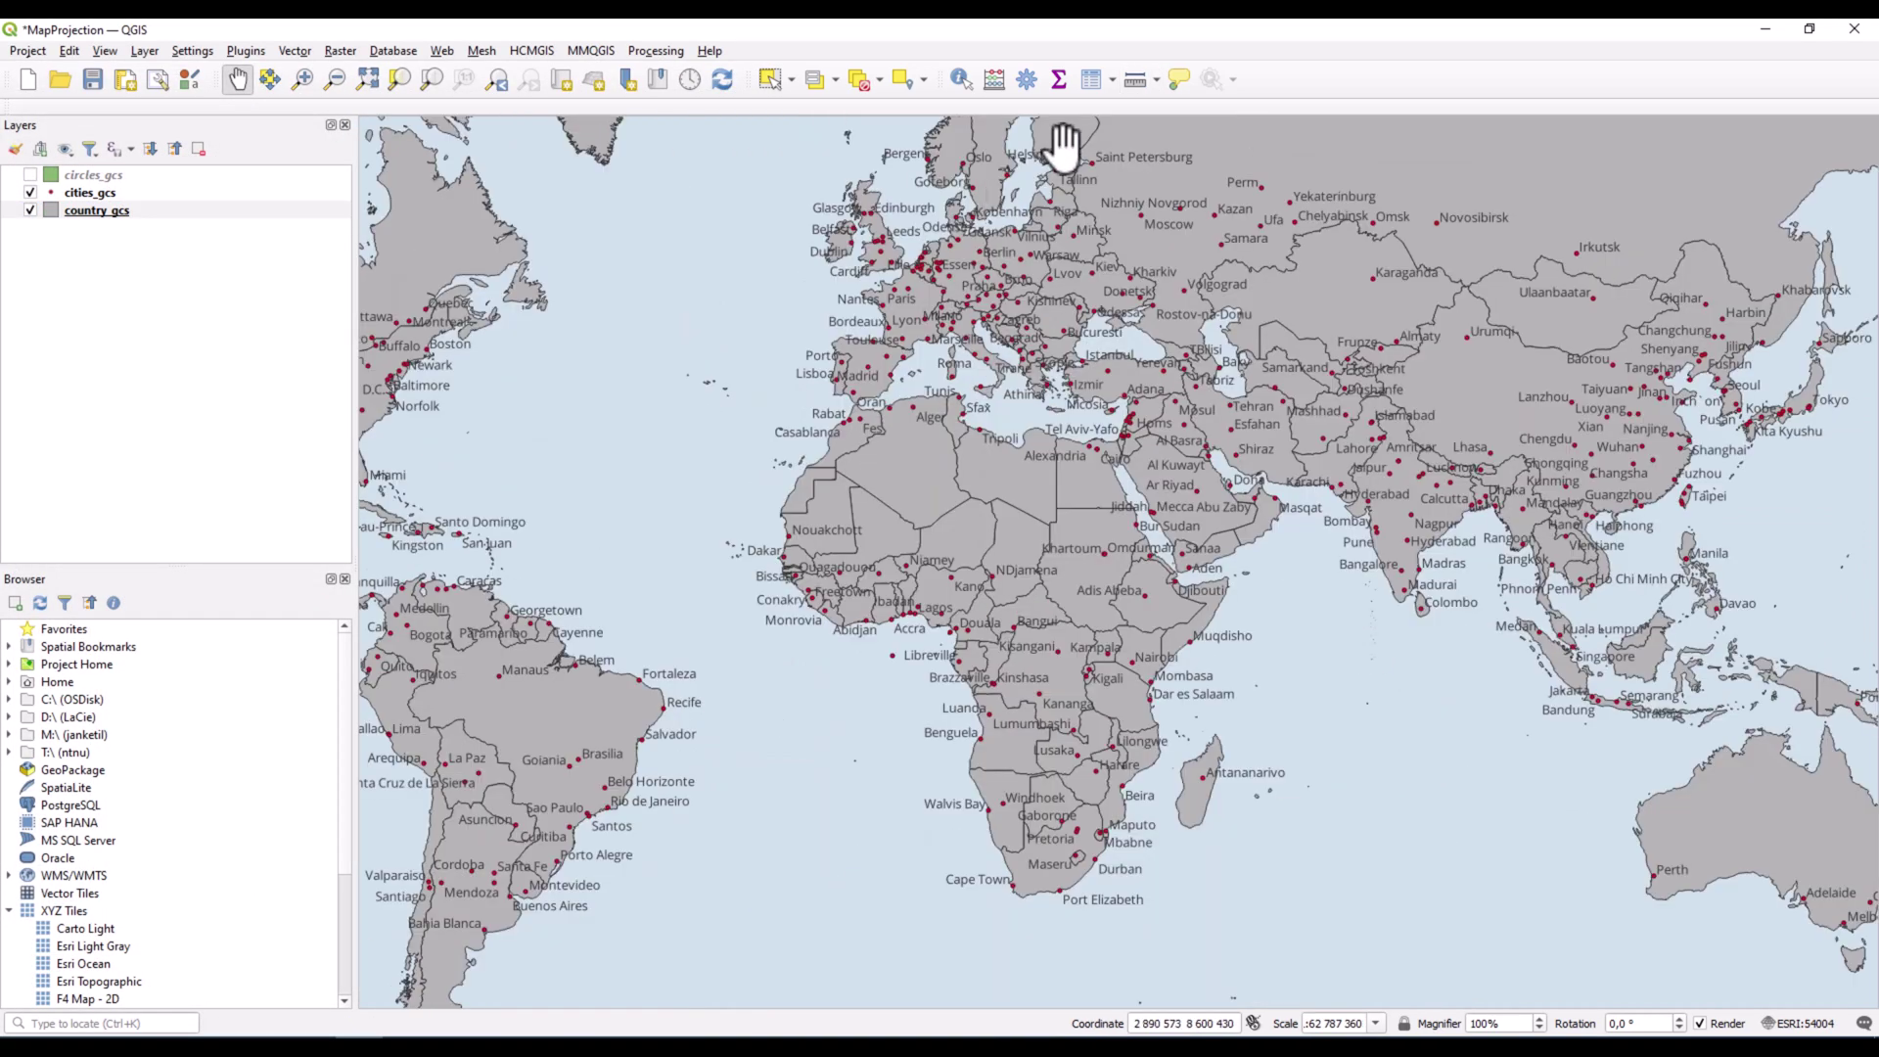
{"action": "scroll", "coordinate": [959, 155], "scroll_direction": "up", "scroll_amount": 2}
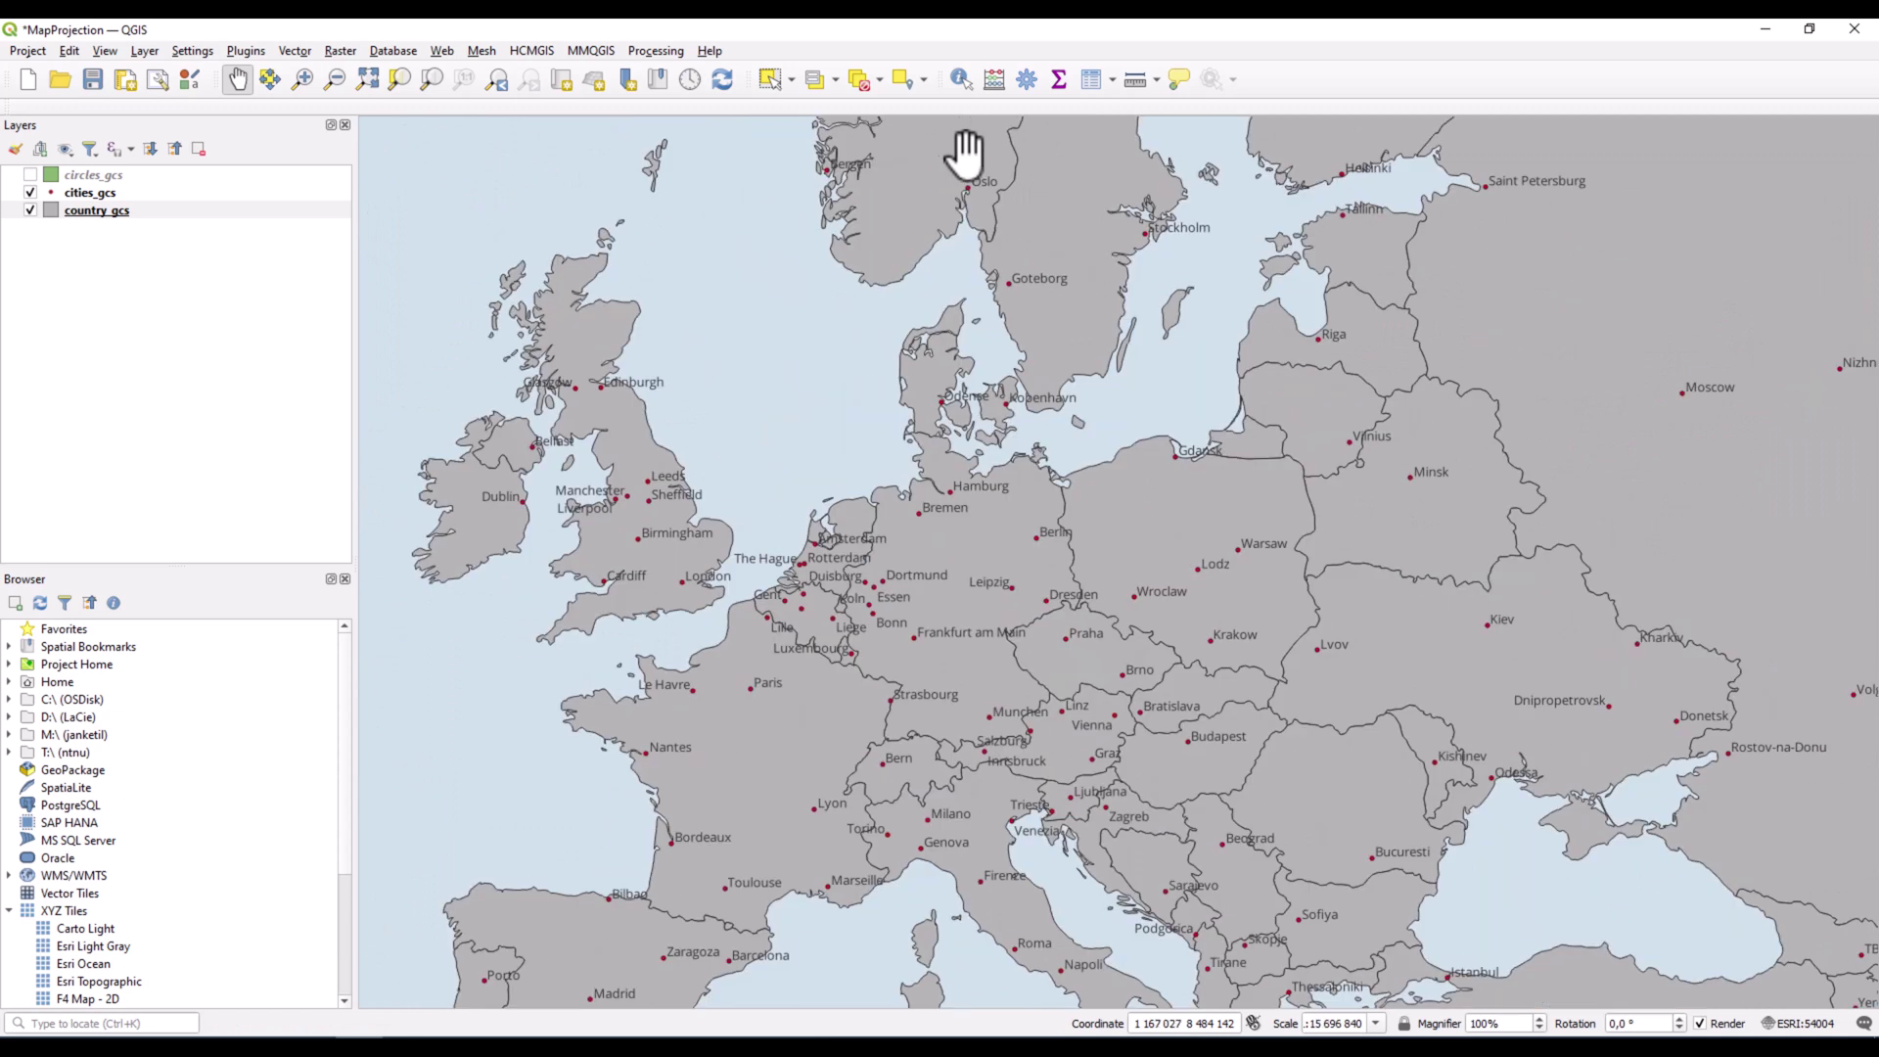
Measure ellipsoidally from Oslo to Cape Town, about 10 346 567 m.
{"action": "left_click", "coordinate": [1134, 79]}
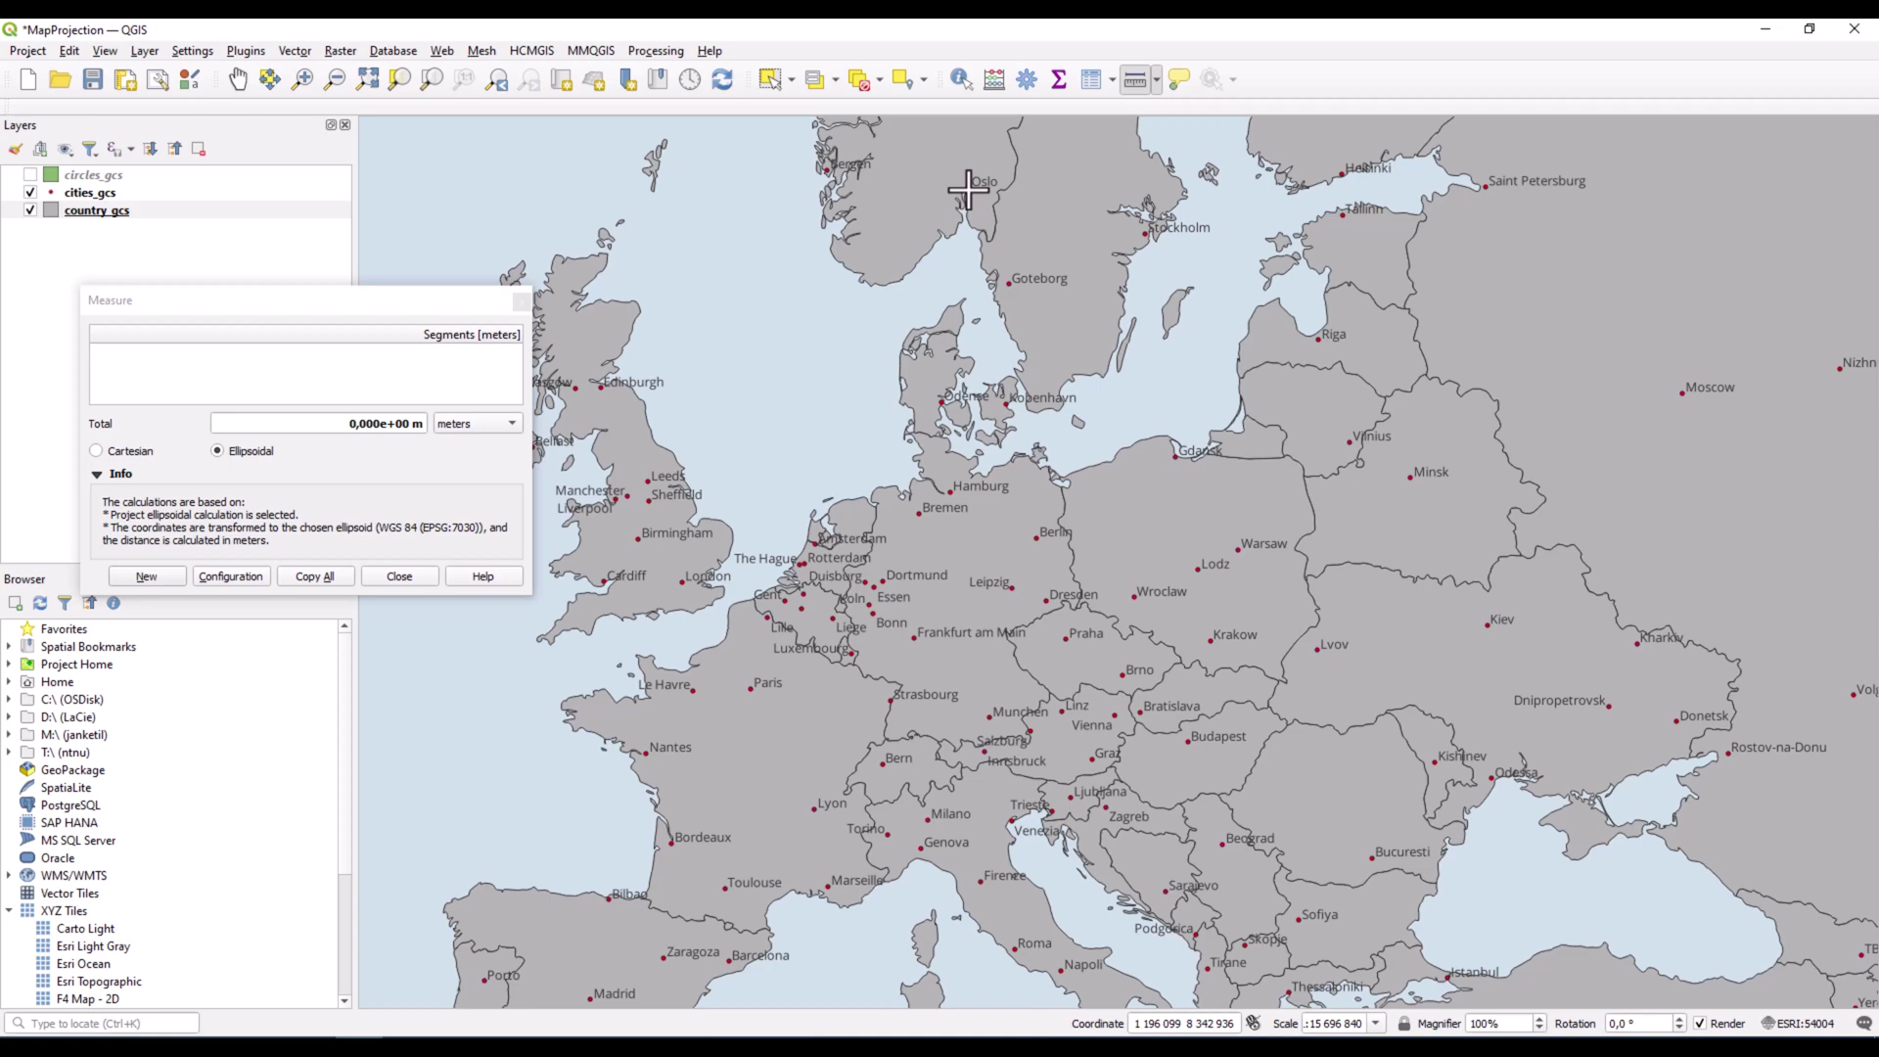
{"action": "key", "text": "space"}
{"action": "left_click_drag", "start_coordinate": [978, 816], "coordinate": [972, 472]}
{"action": "left_click_drag", "start_coordinate": [915, 587], "coordinate": [957, 294]}
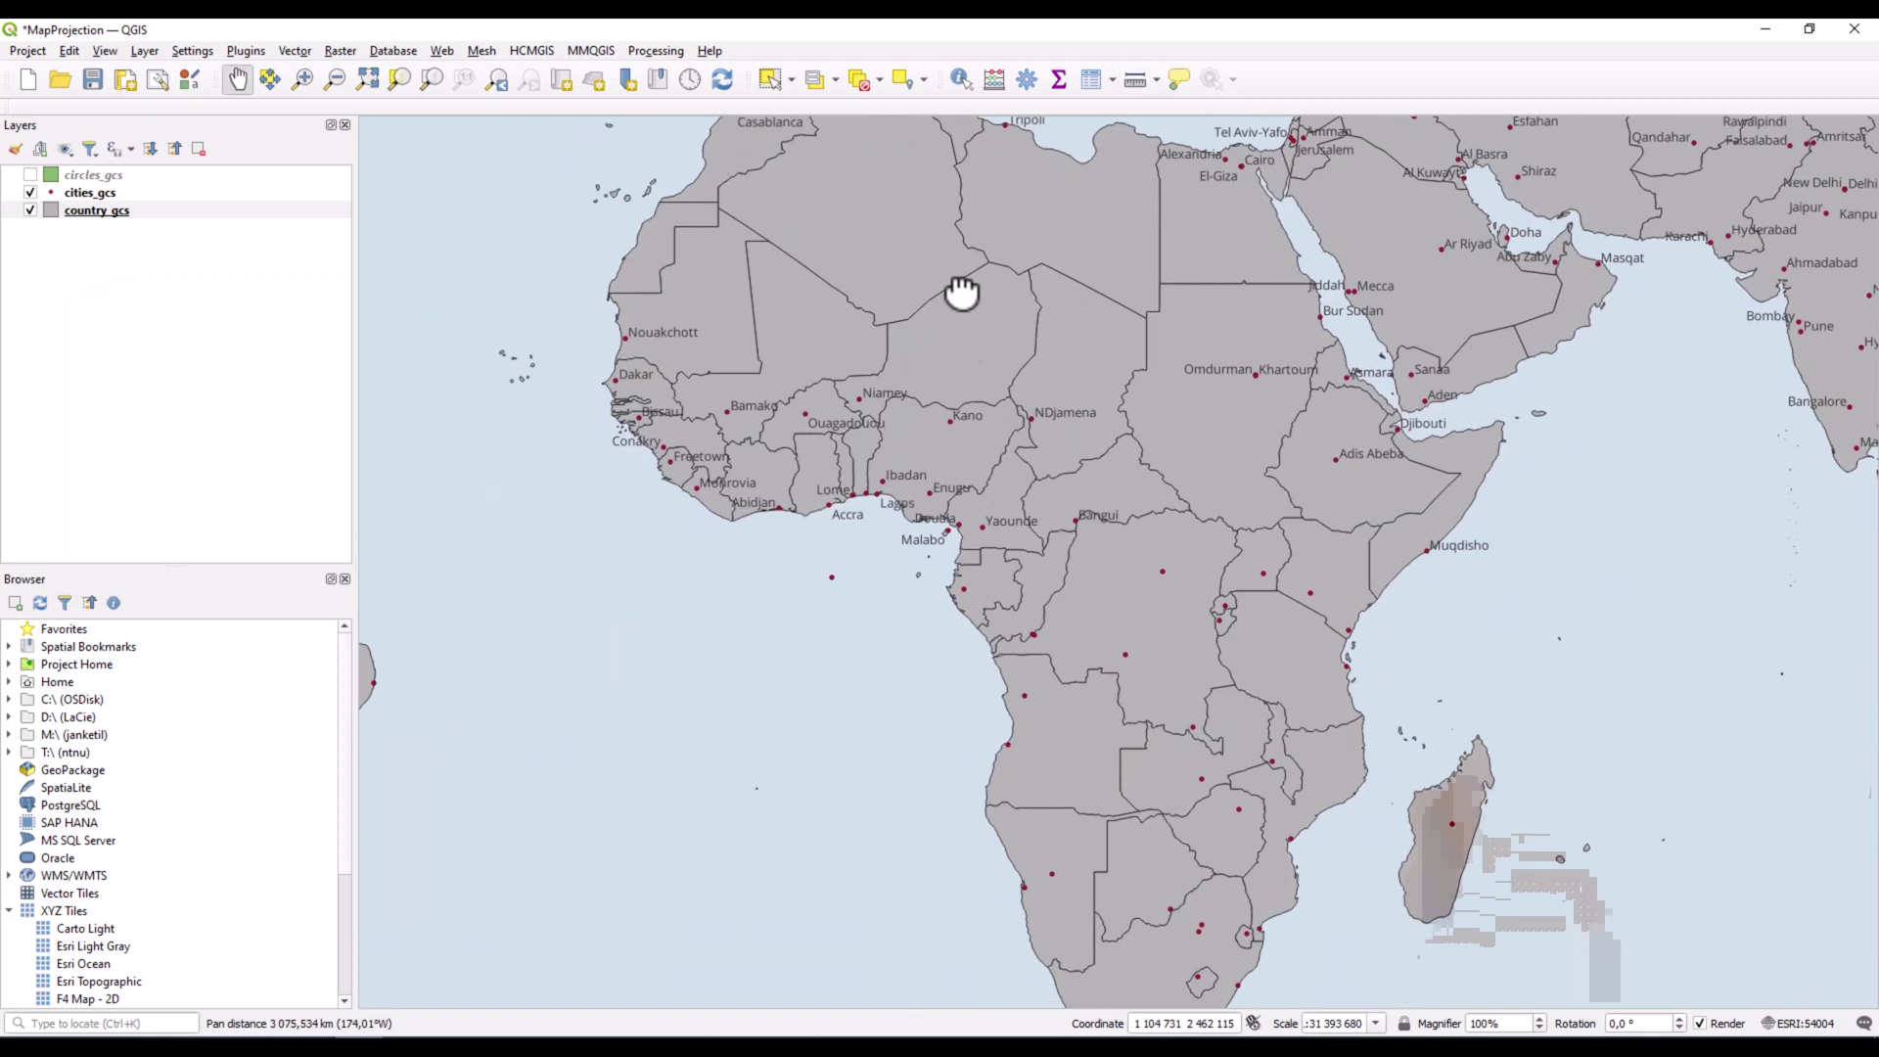
{"action": "scroll", "coordinate": [1015, 786], "scroll_direction": "up", "scroll_amount": 2}
{"action": "left_click", "coordinate": [1133, 82]}
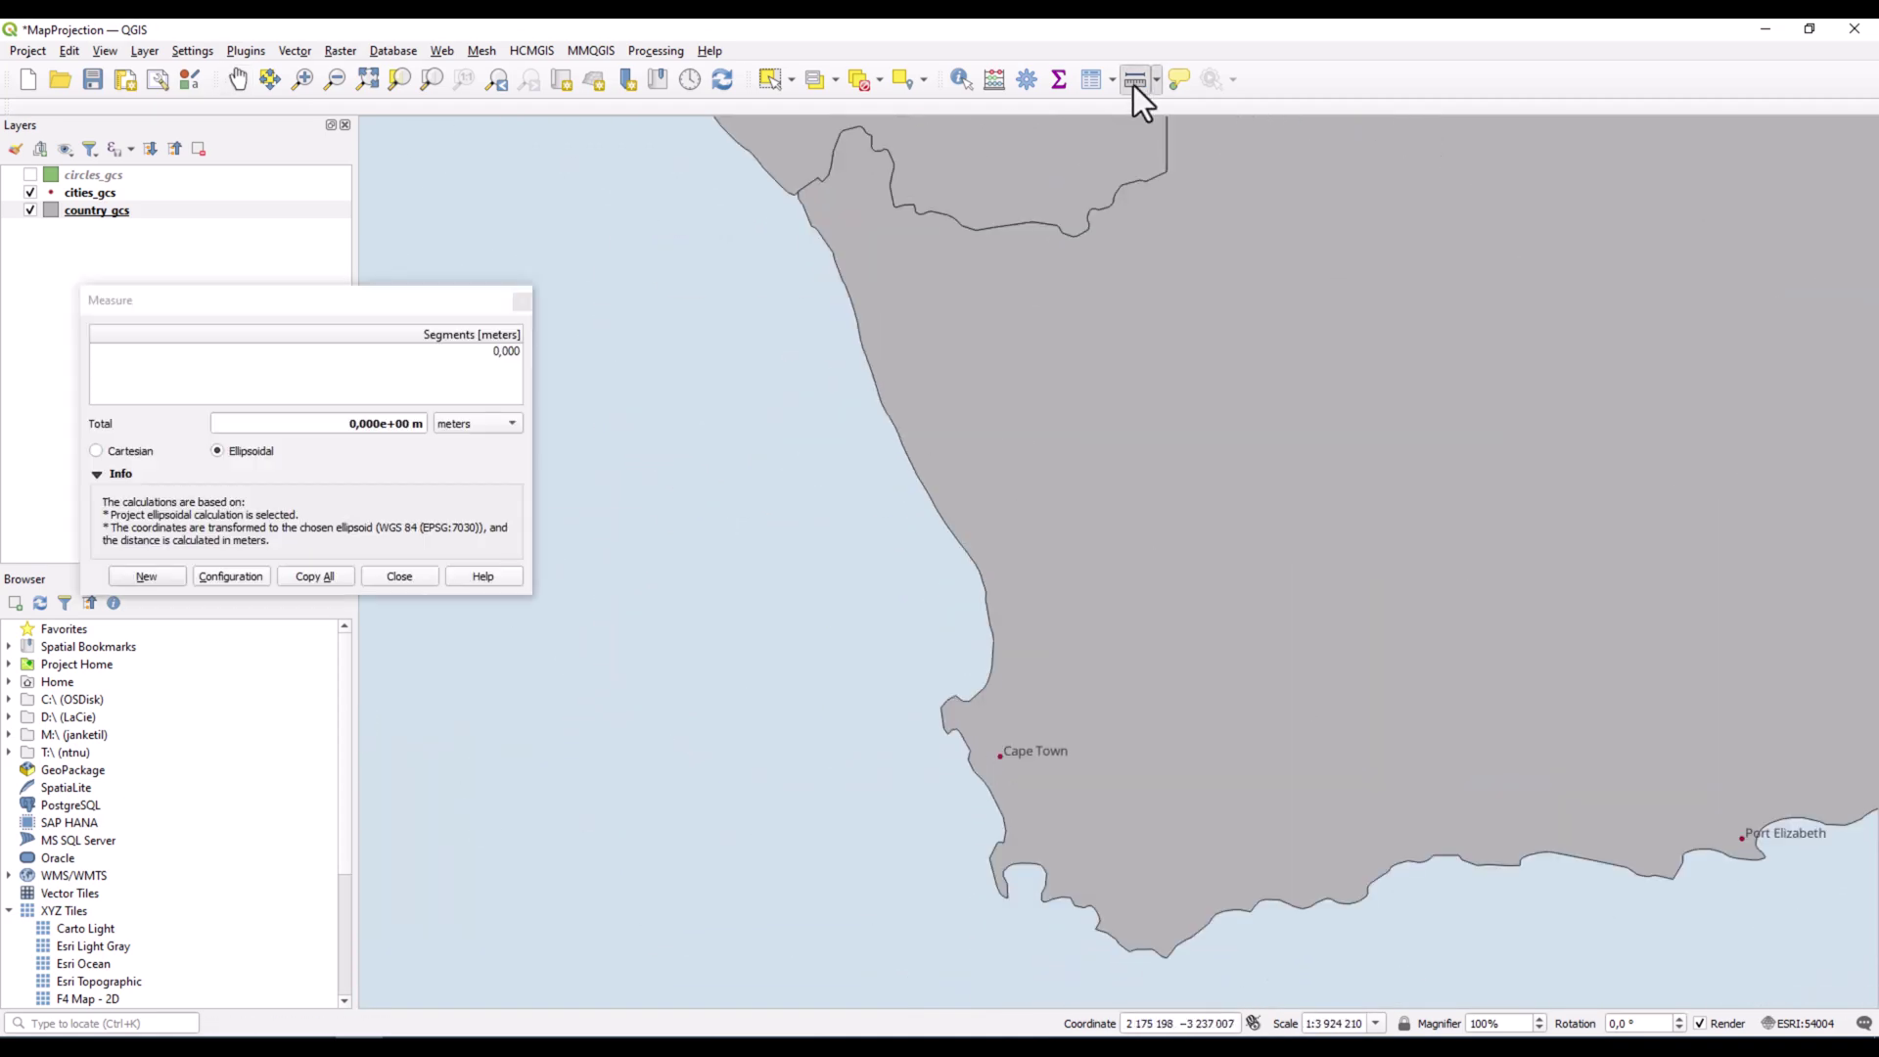
{"action": "left_click", "coordinate": [999, 760]}
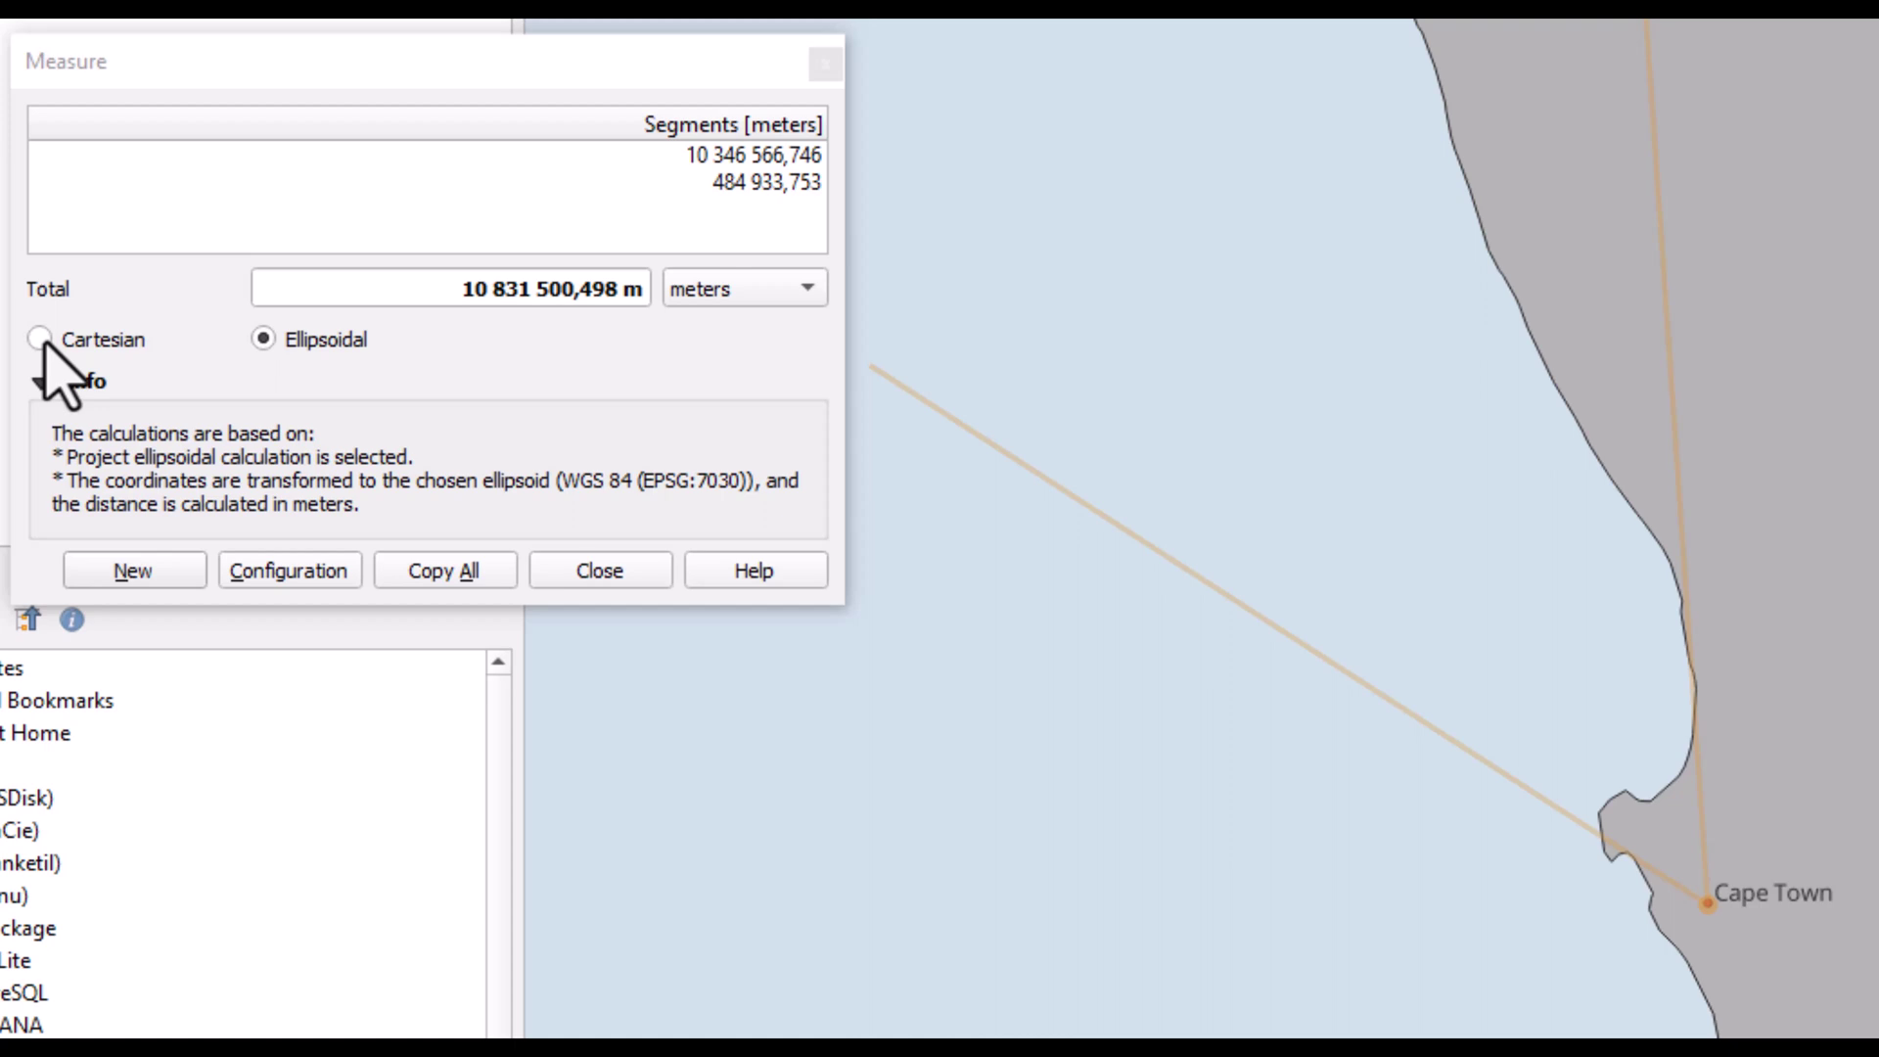
Start a new Cartesian measurement with its first point at Cape Town.
{"action": "left_click", "coordinate": [123, 570]}
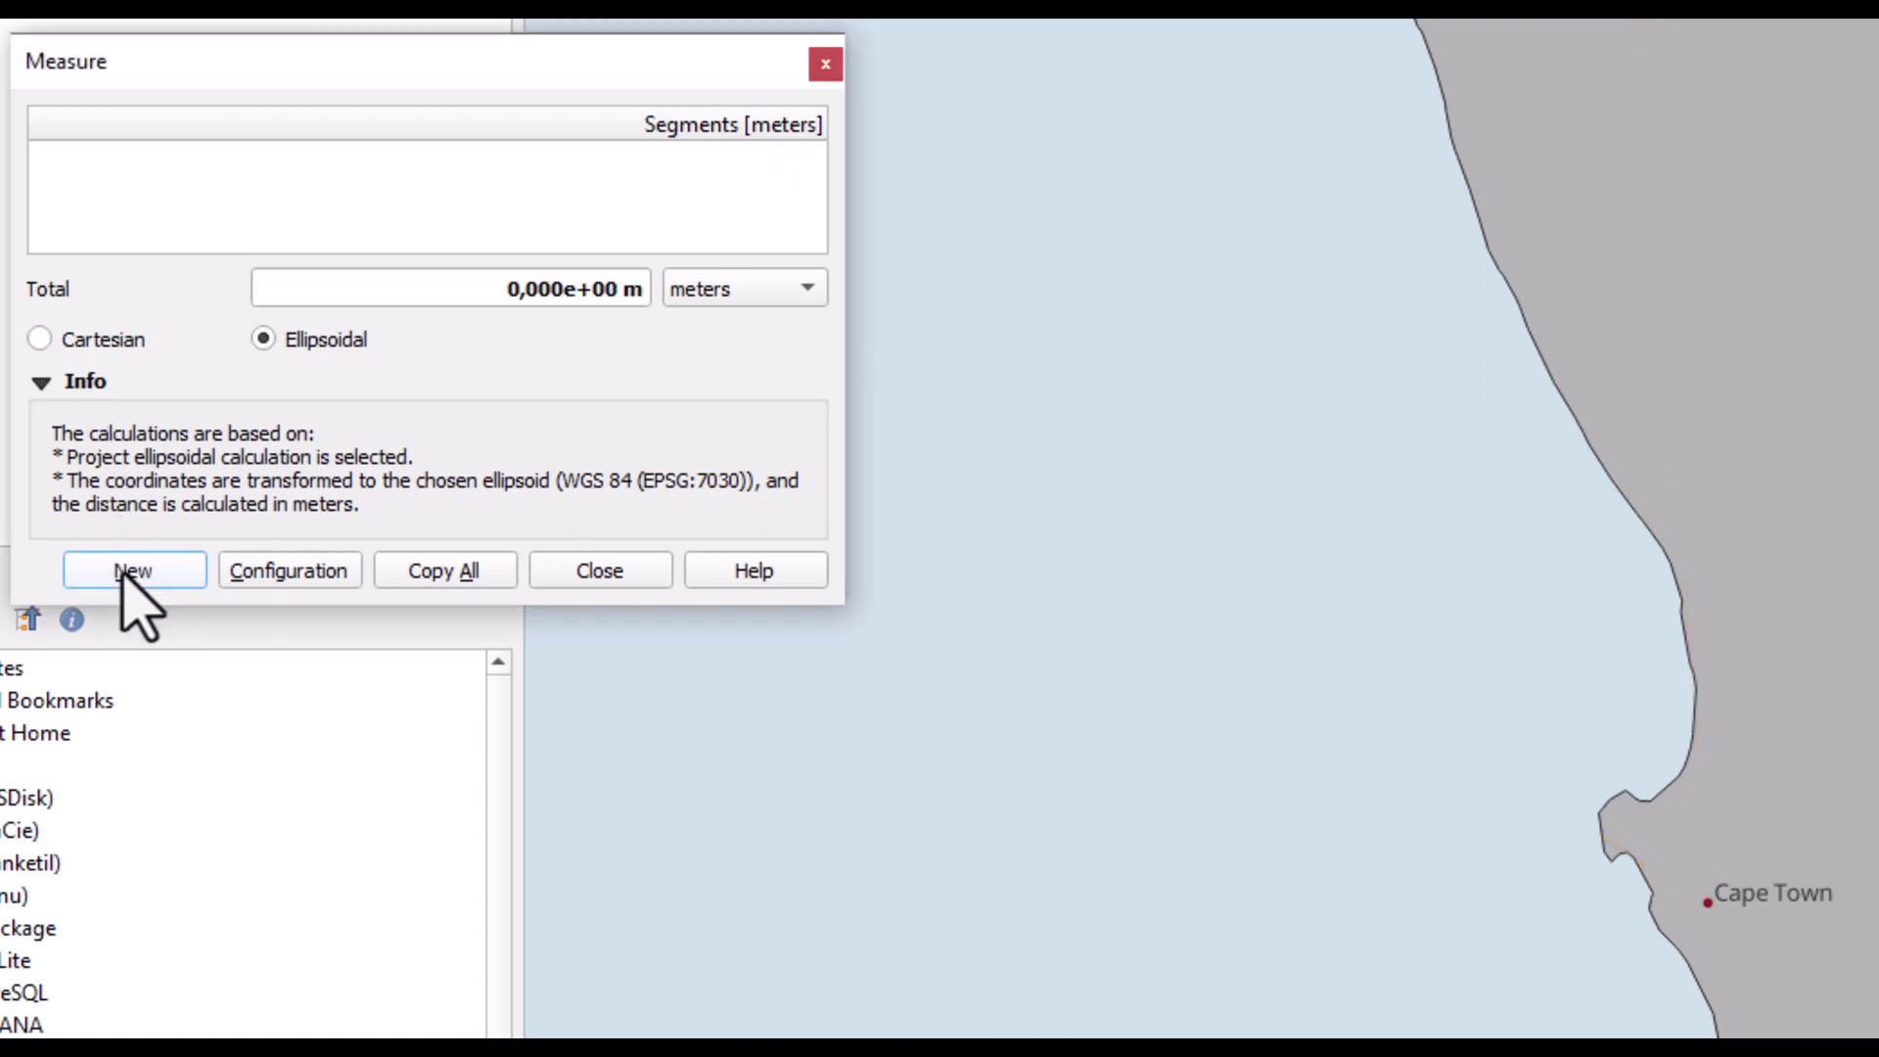
{"action": "left_click", "coordinate": [41, 339]}
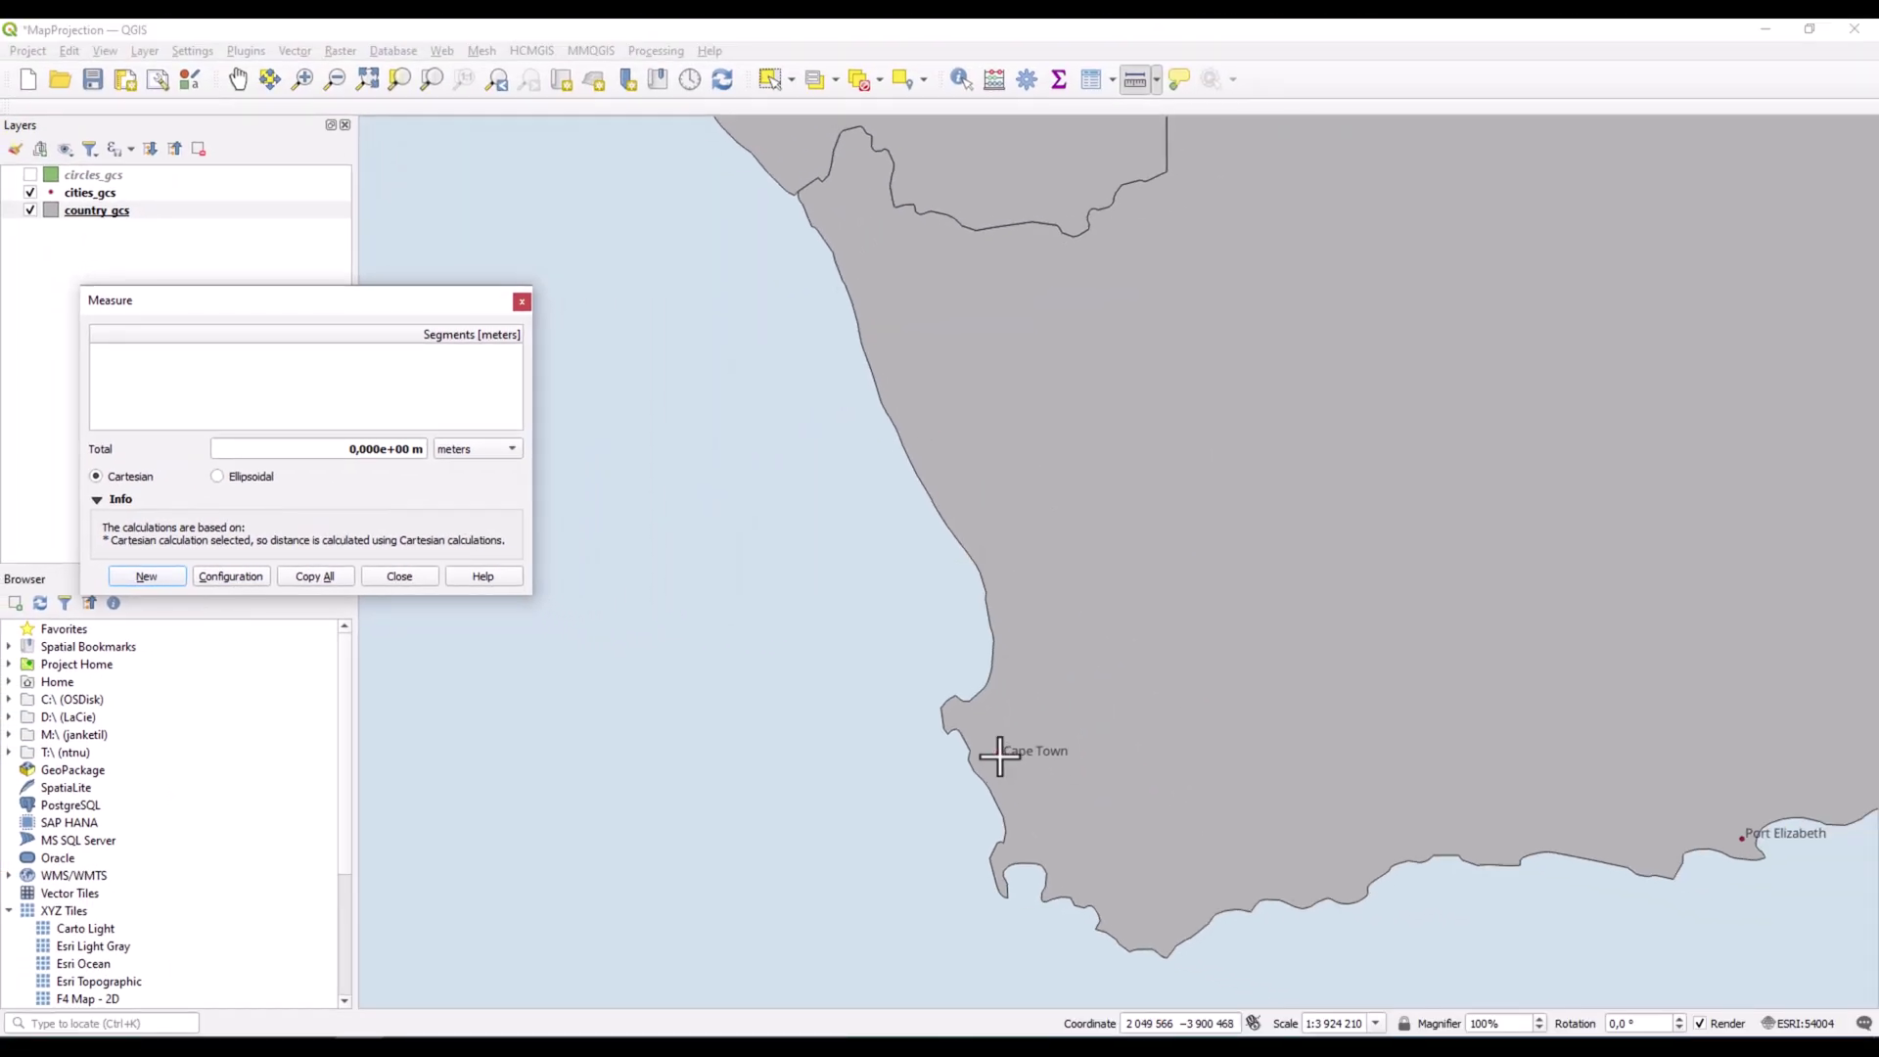
{"action": "left_click", "coordinate": [1000, 755]}
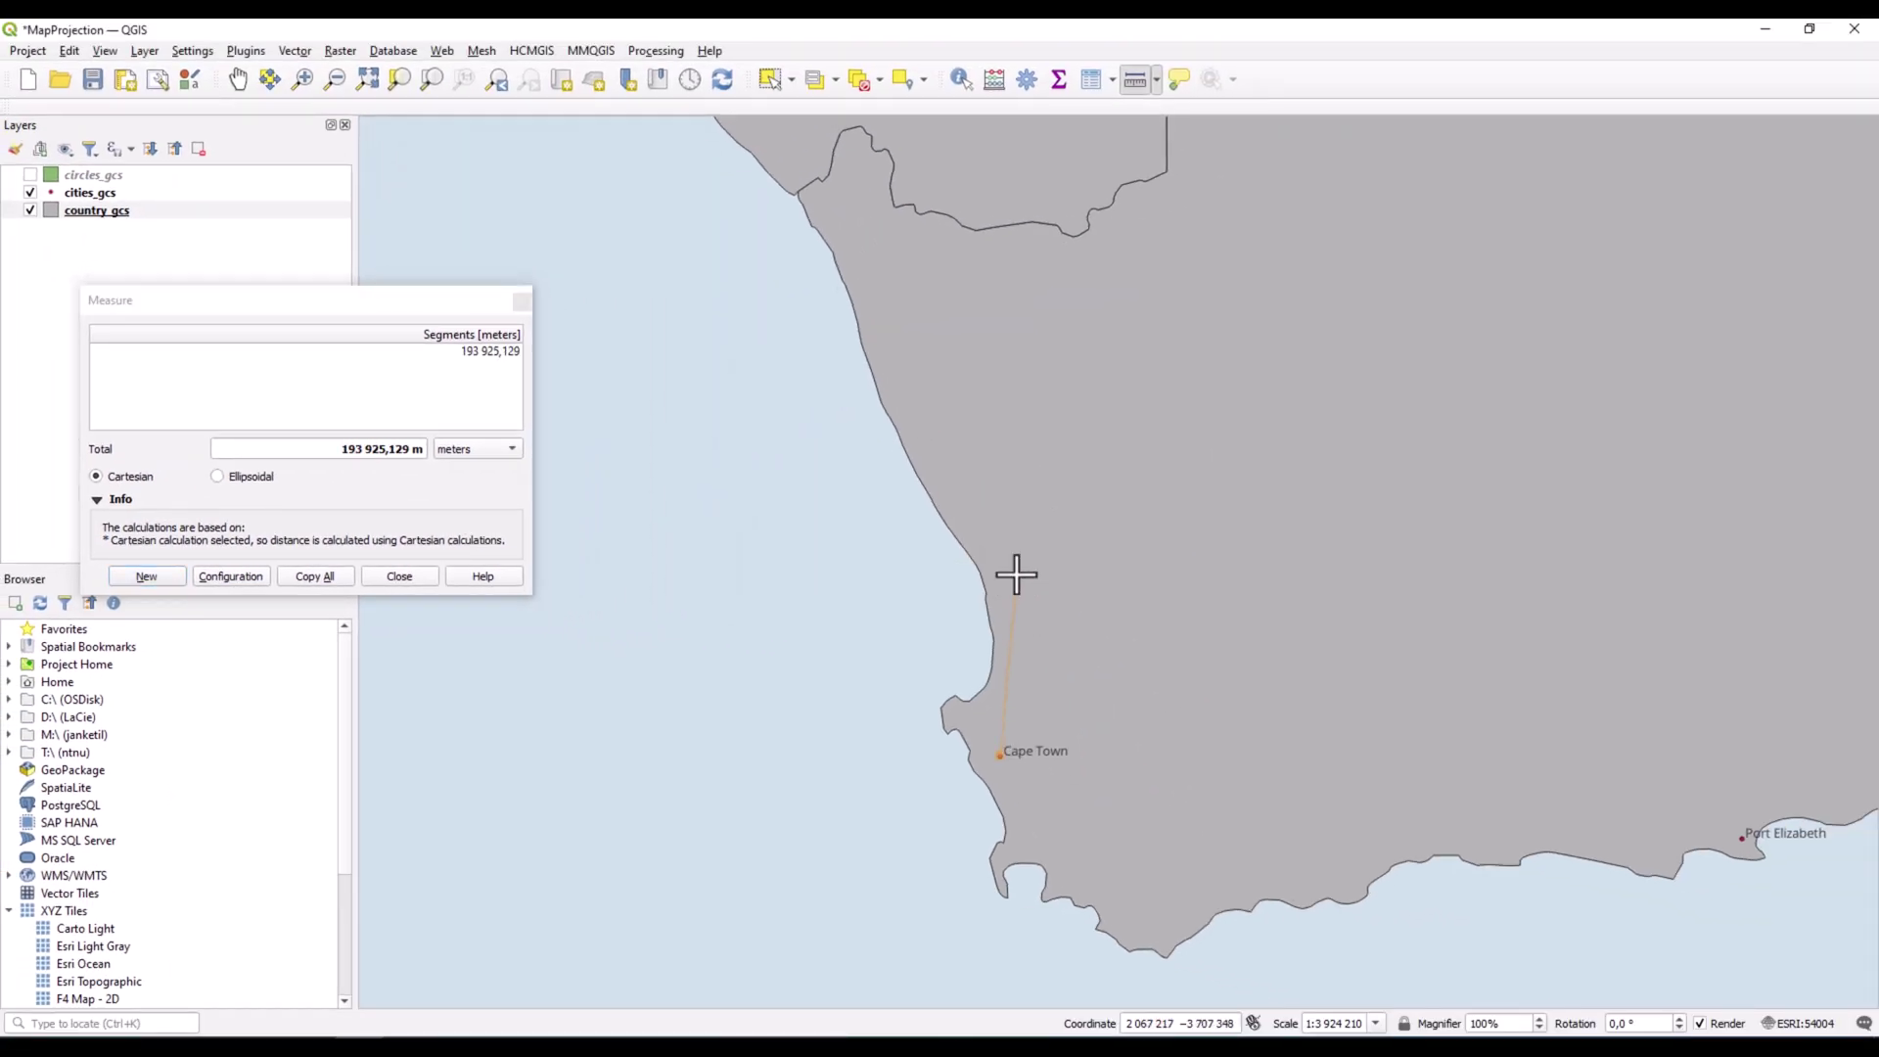
Pan north to Europe and end the line at Oslo.
{"action": "scroll", "coordinate": [1208, 336], "scroll_direction": "down", "scroll_amount": 3}
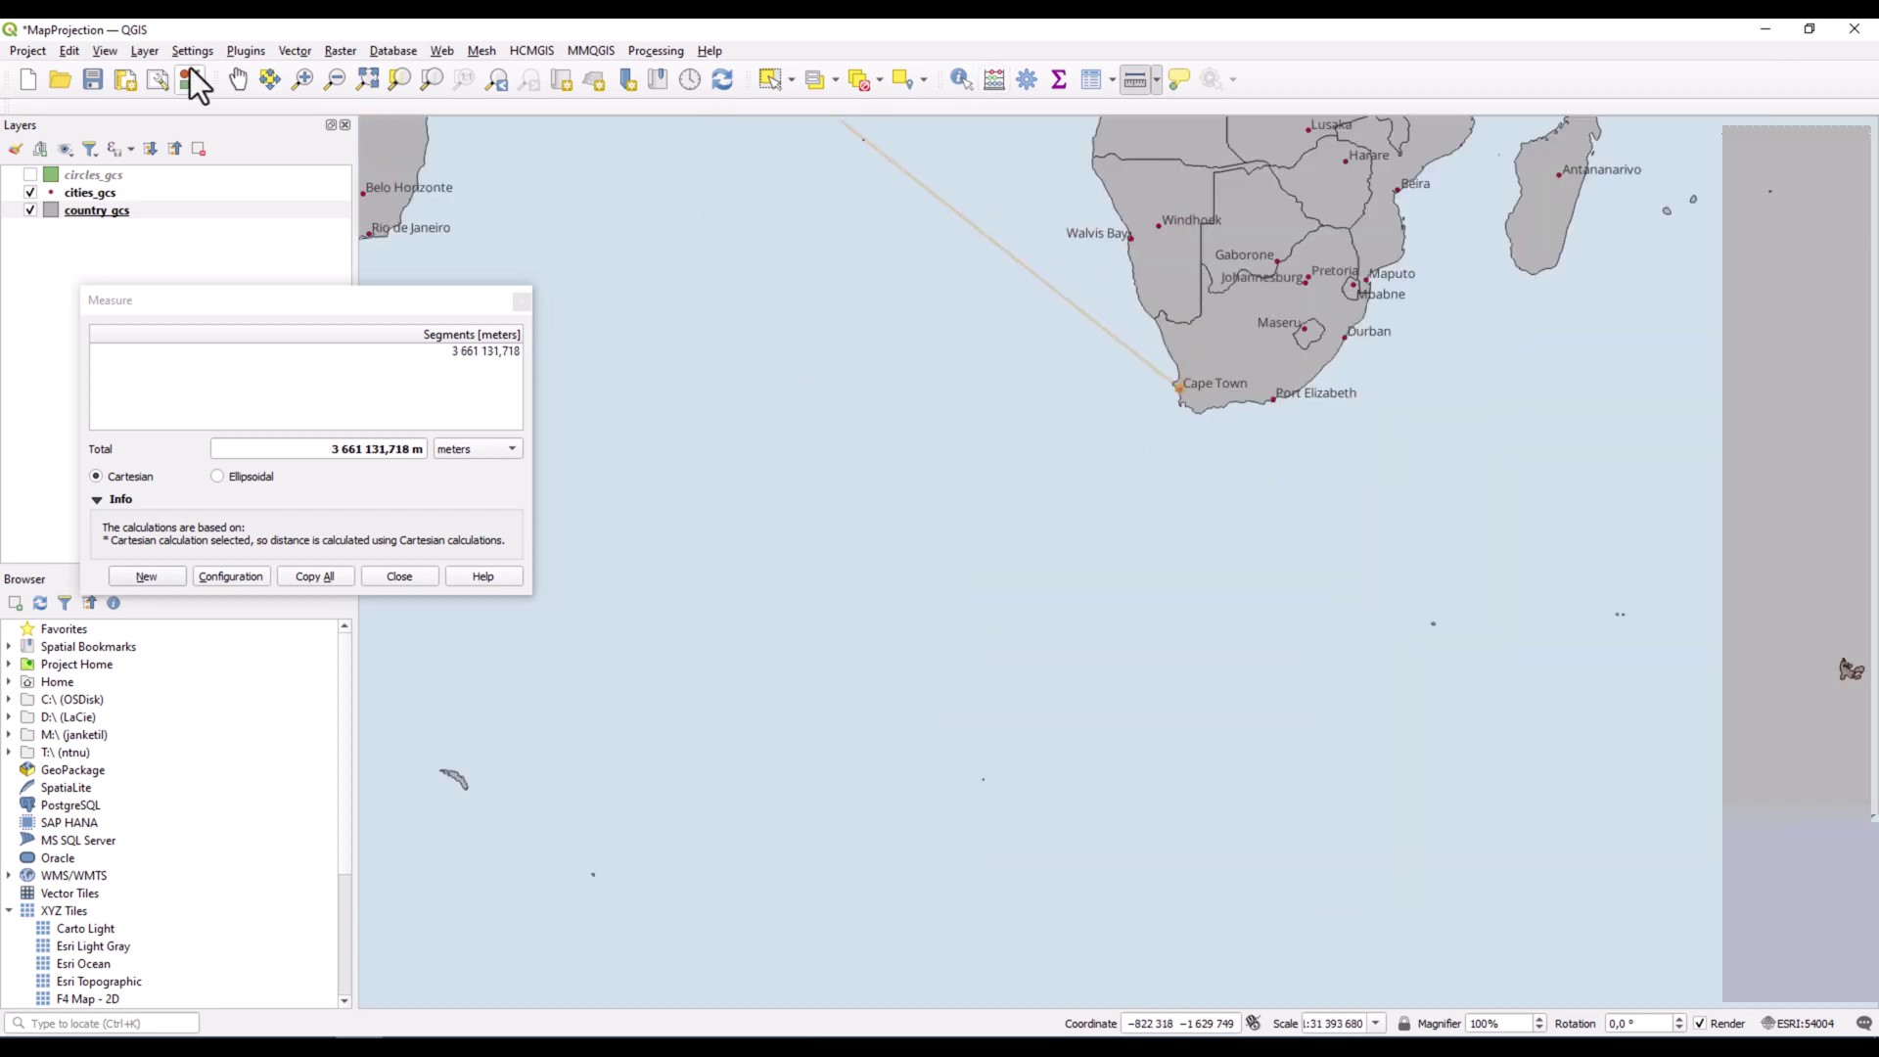
{"action": "left_click", "coordinate": [238, 78]}
{"action": "left_click_drag", "start_coordinate": [886, 323], "coordinate": [1106, 802]}
{"action": "scroll", "coordinate": [797, 281], "scroll_direction": "up", "scroll_amount": 2}
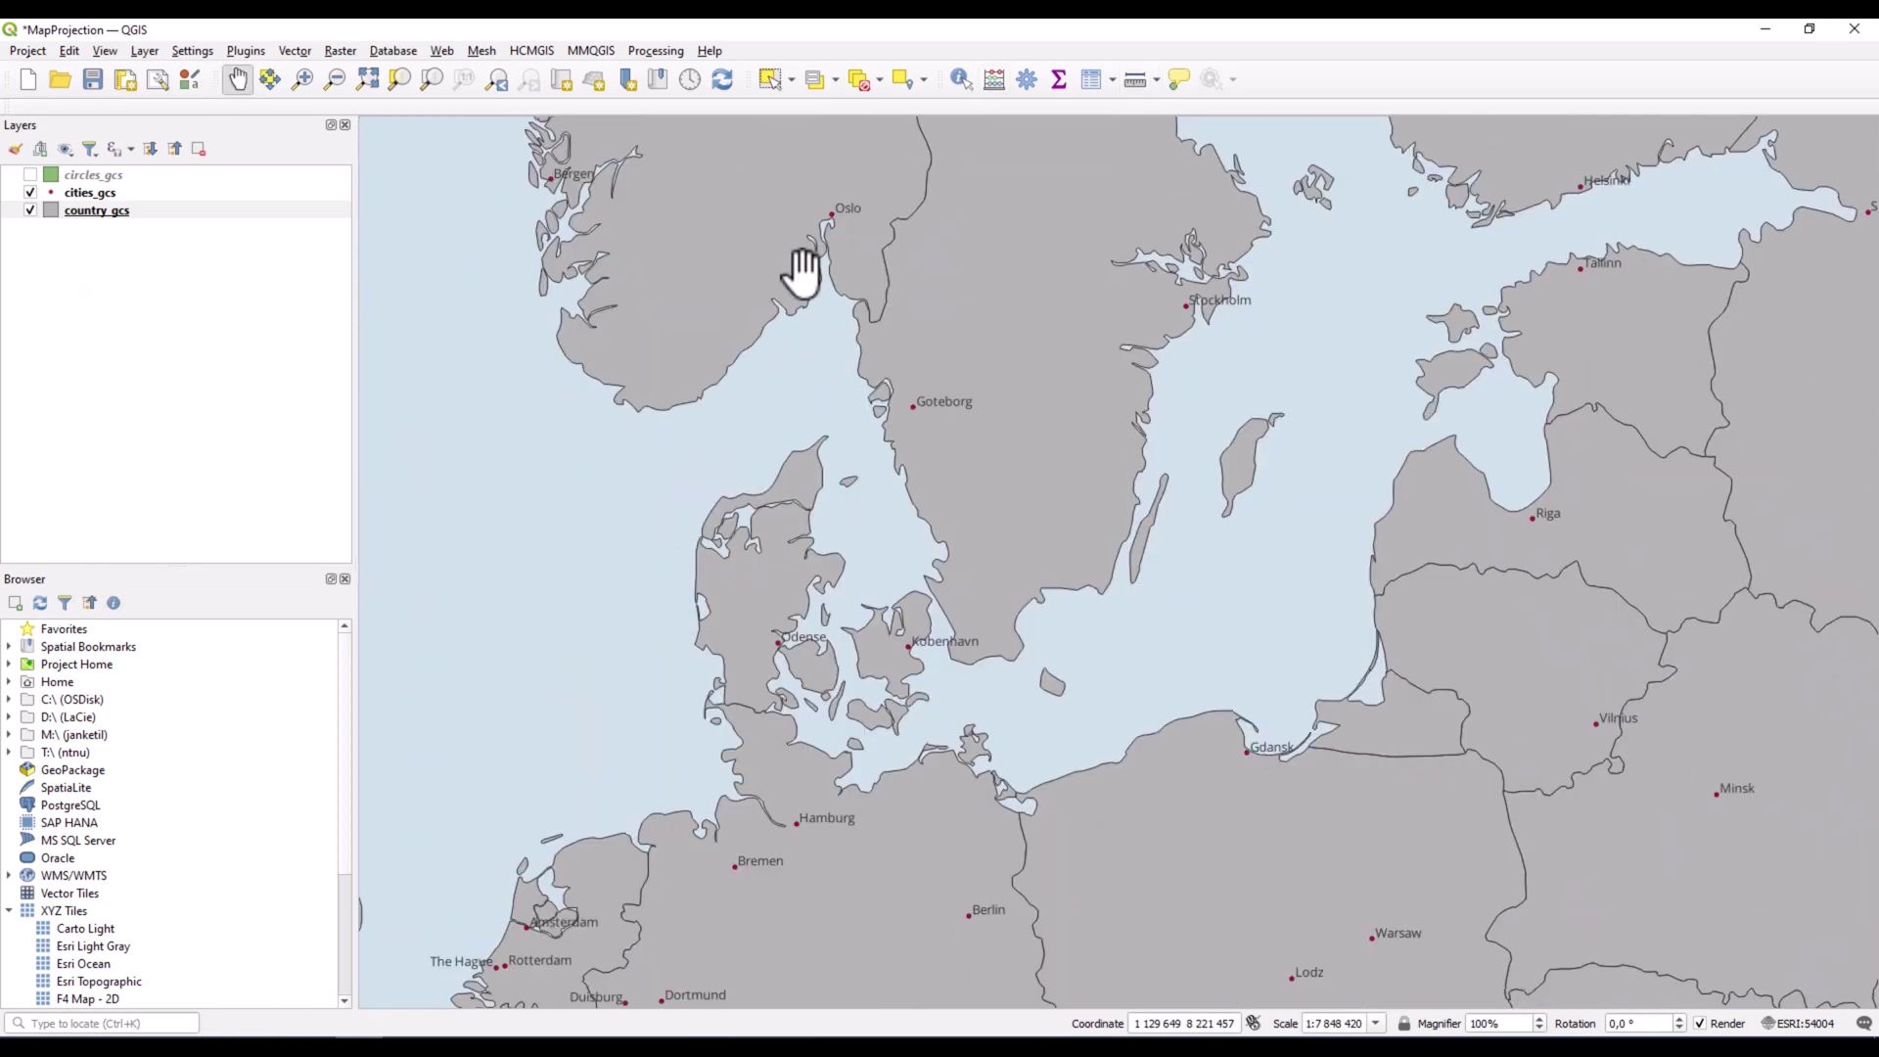
{"action": "left_click", "coordinate": [1136, 78]}
{"action": "left_click", "coordinate": [831, 213]}
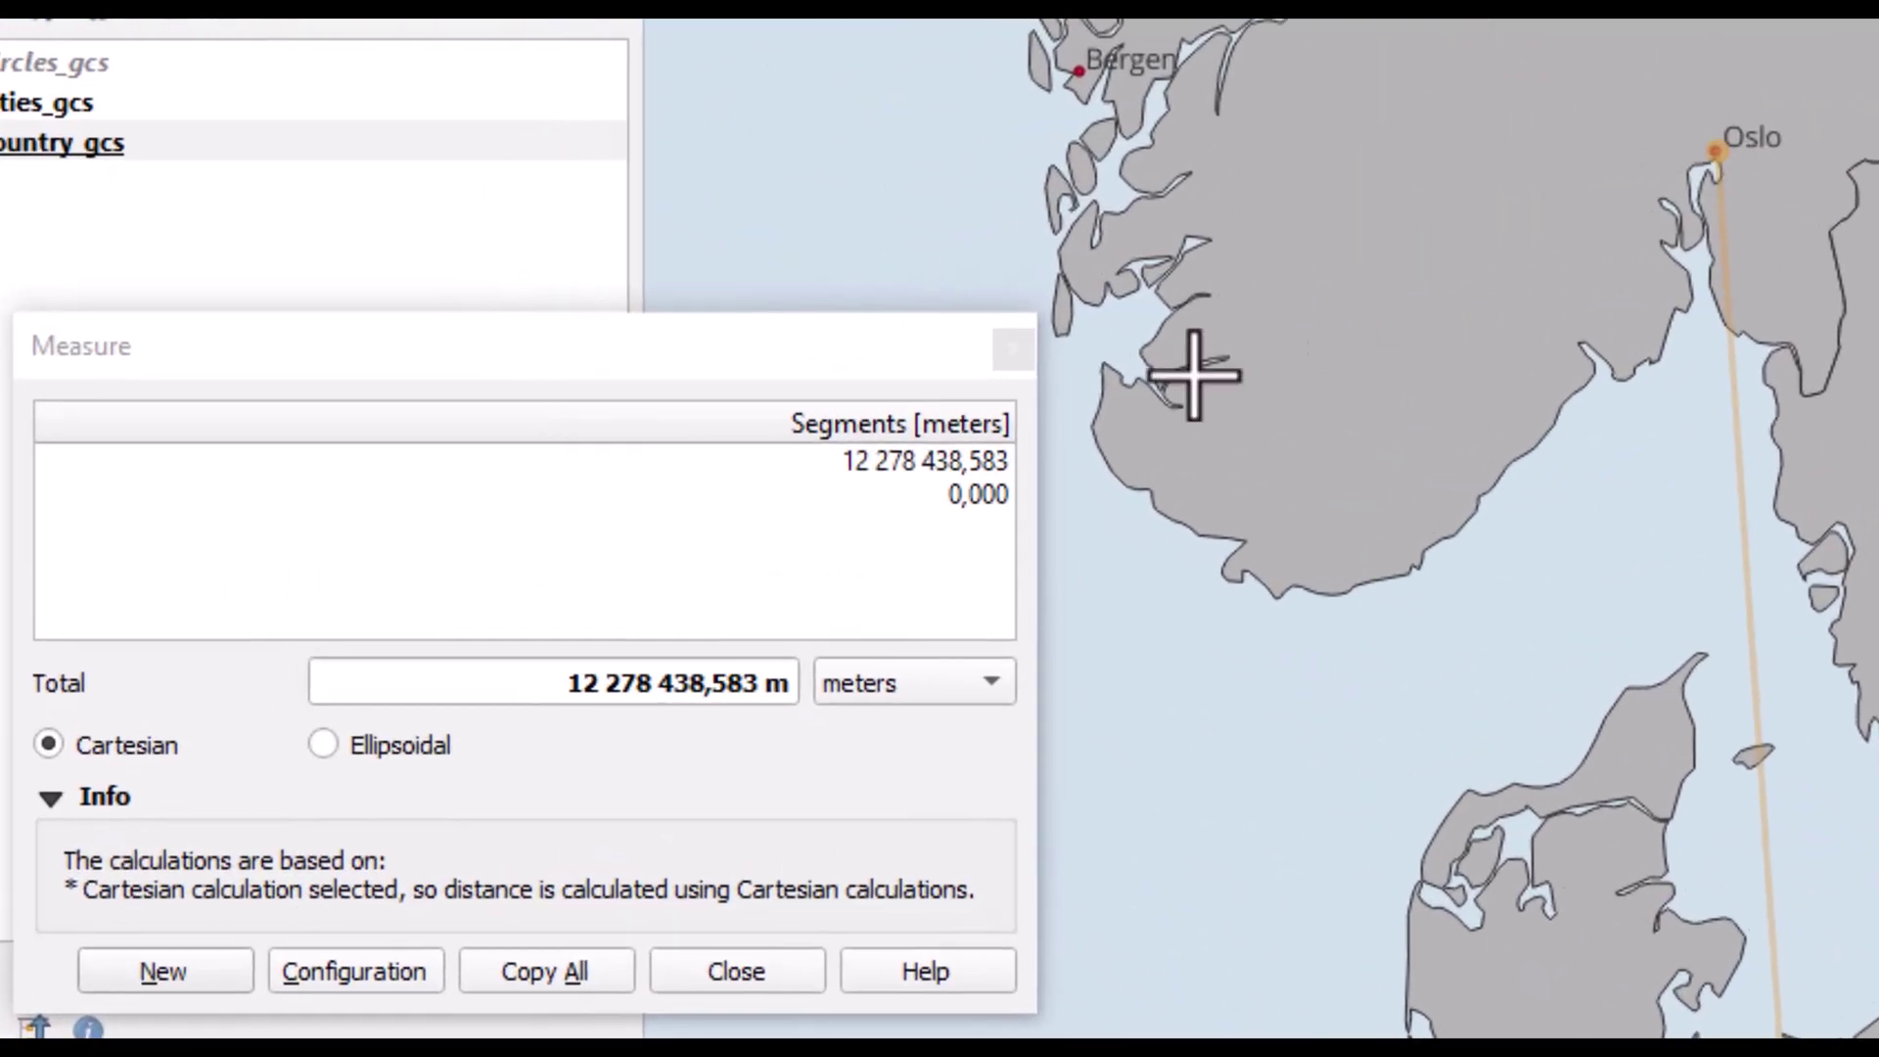
Show the distance in kilometers, about 12 278 km, then close the Measure dialog.
{"action": "left_click", "coordinate": [477, 448]}
{"action": "left_click", "coordinate": [469, 486]}
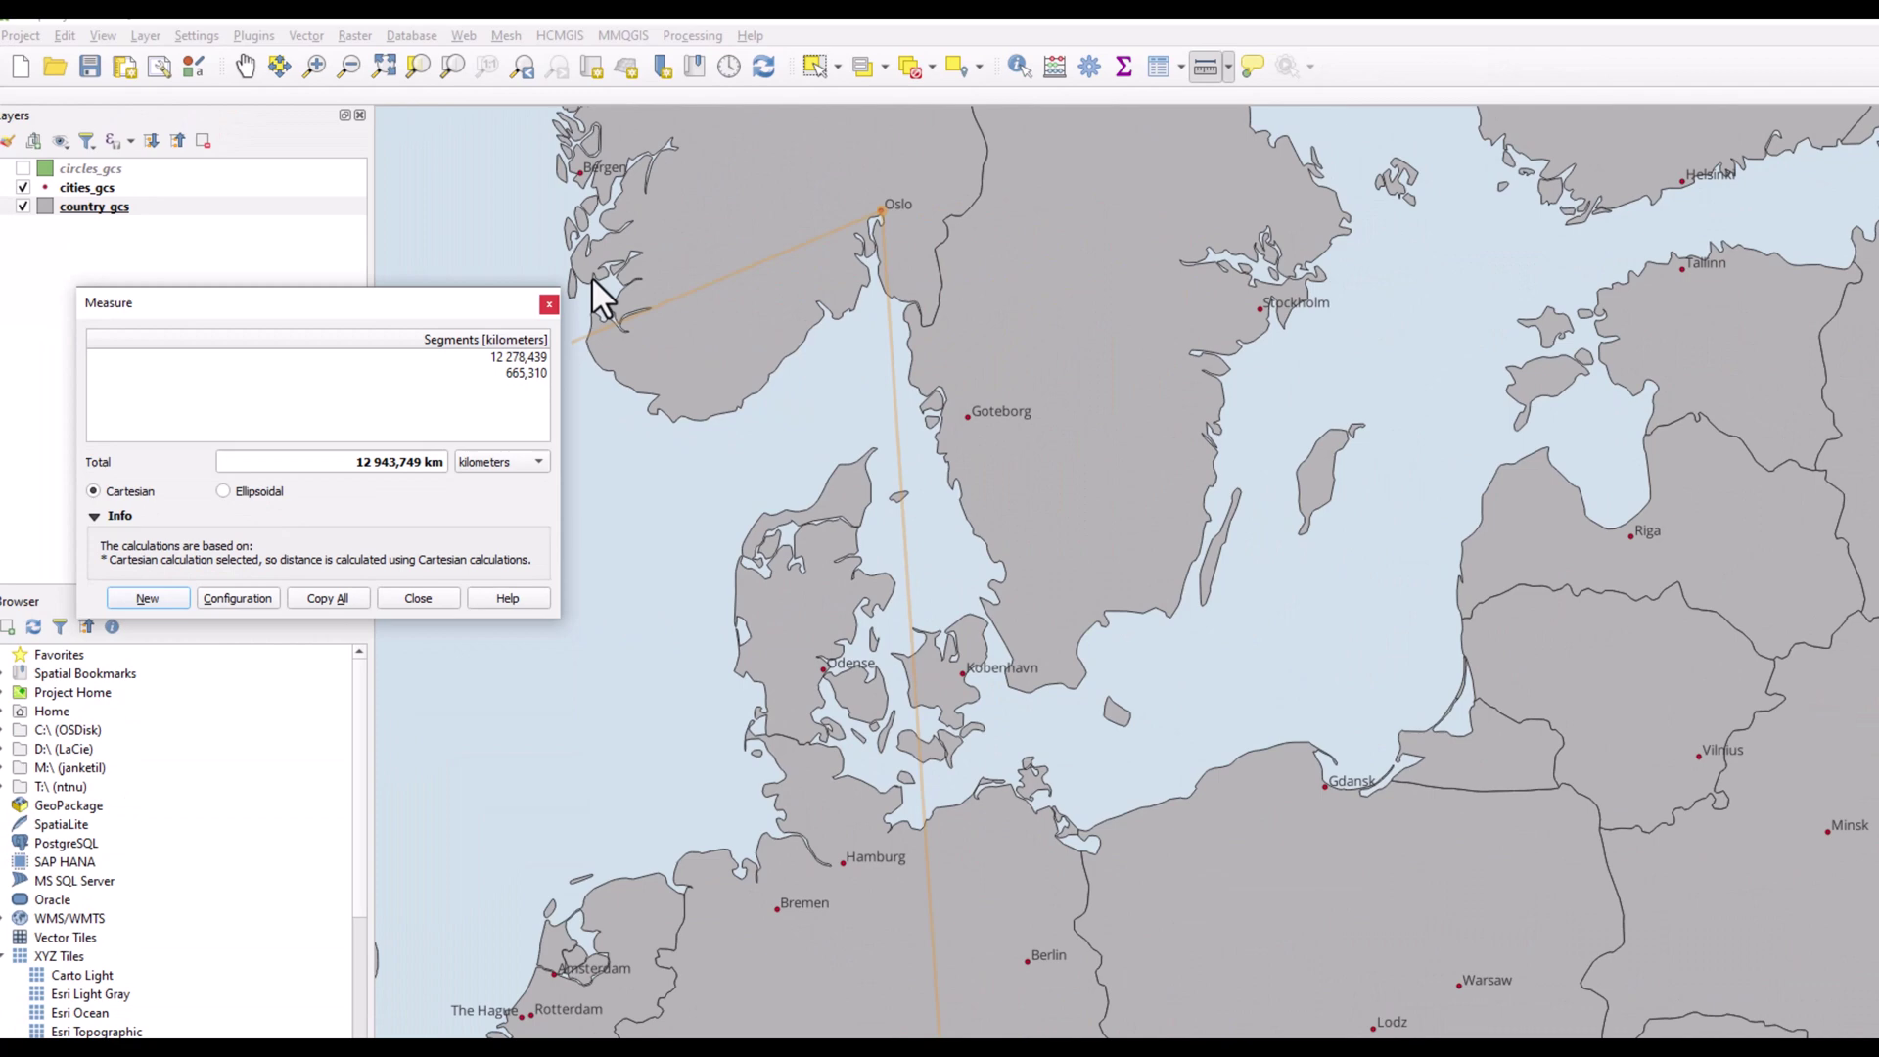
{"action": "left_click", "coordinate": [1013, 350]}
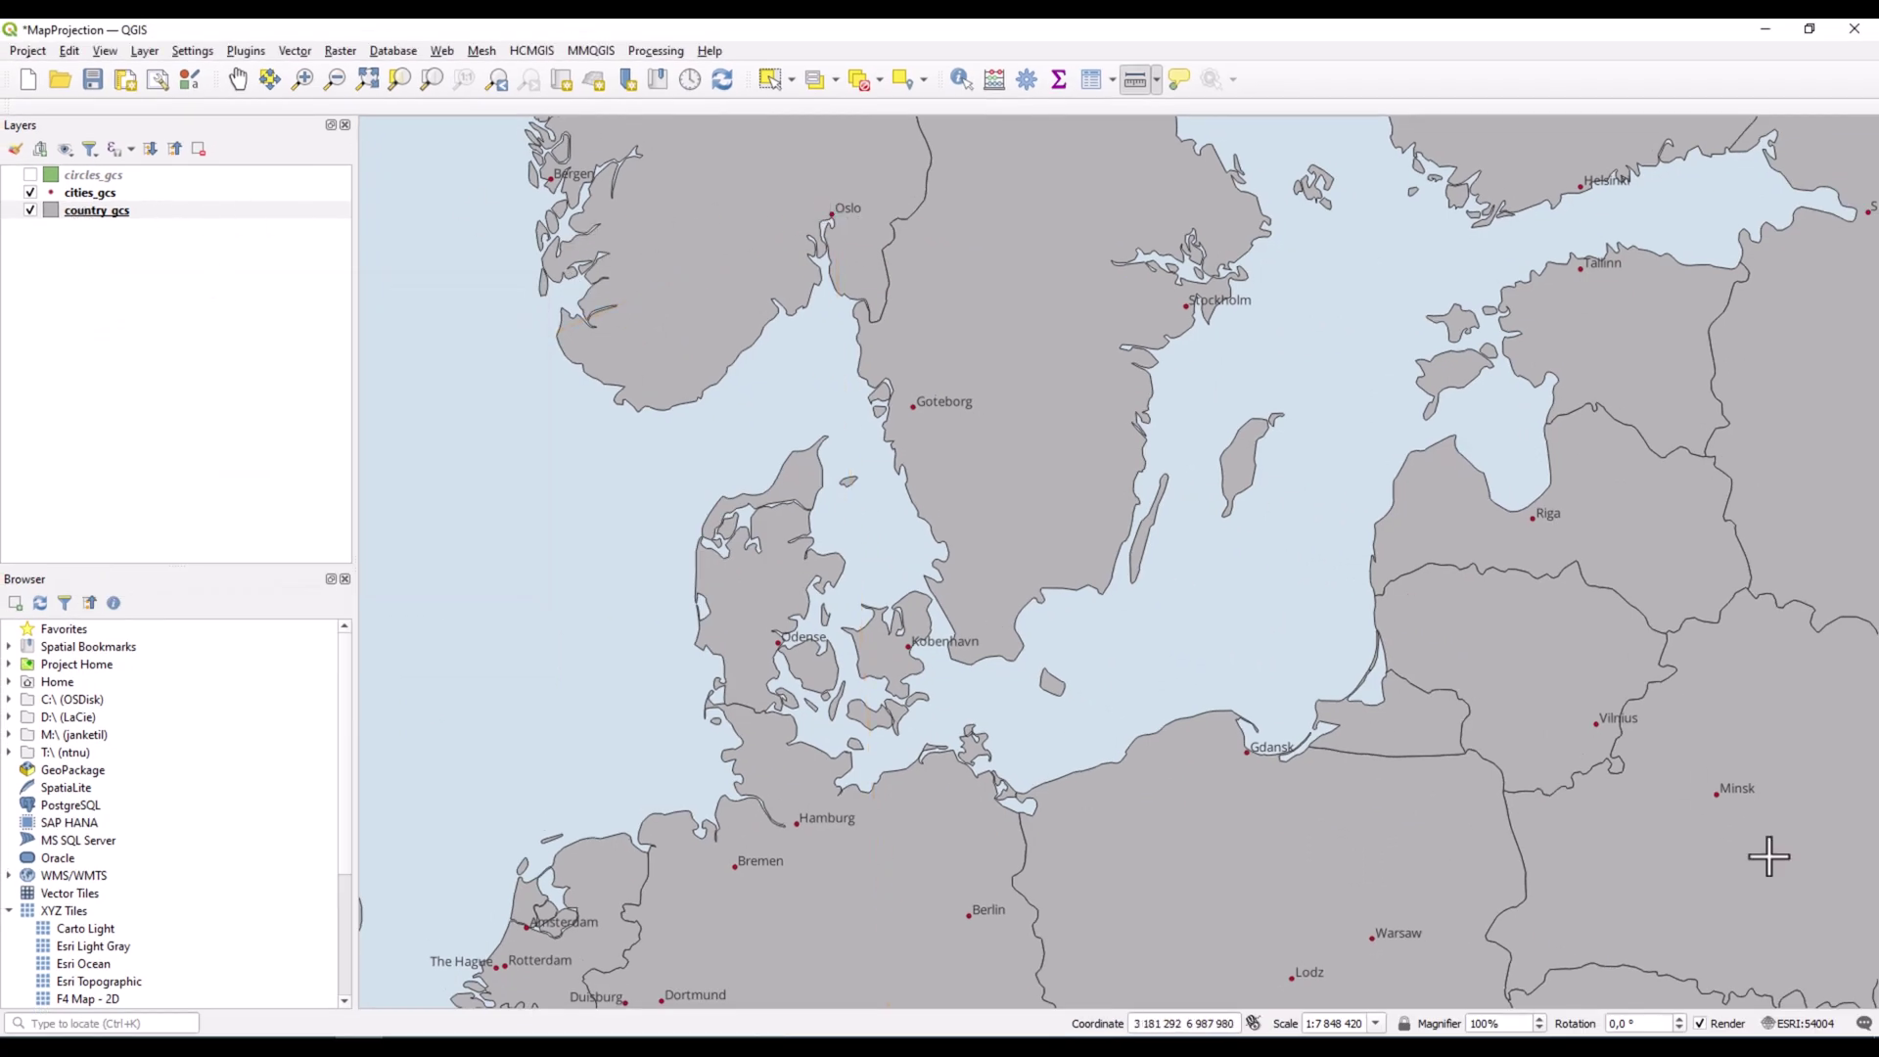
Apply World_Equidistant_Cylindrical (ESRI:54002) as the project CRS and zoom out to the whole world.
{"action": "left_click", "coordinate": [1806, 1024]}
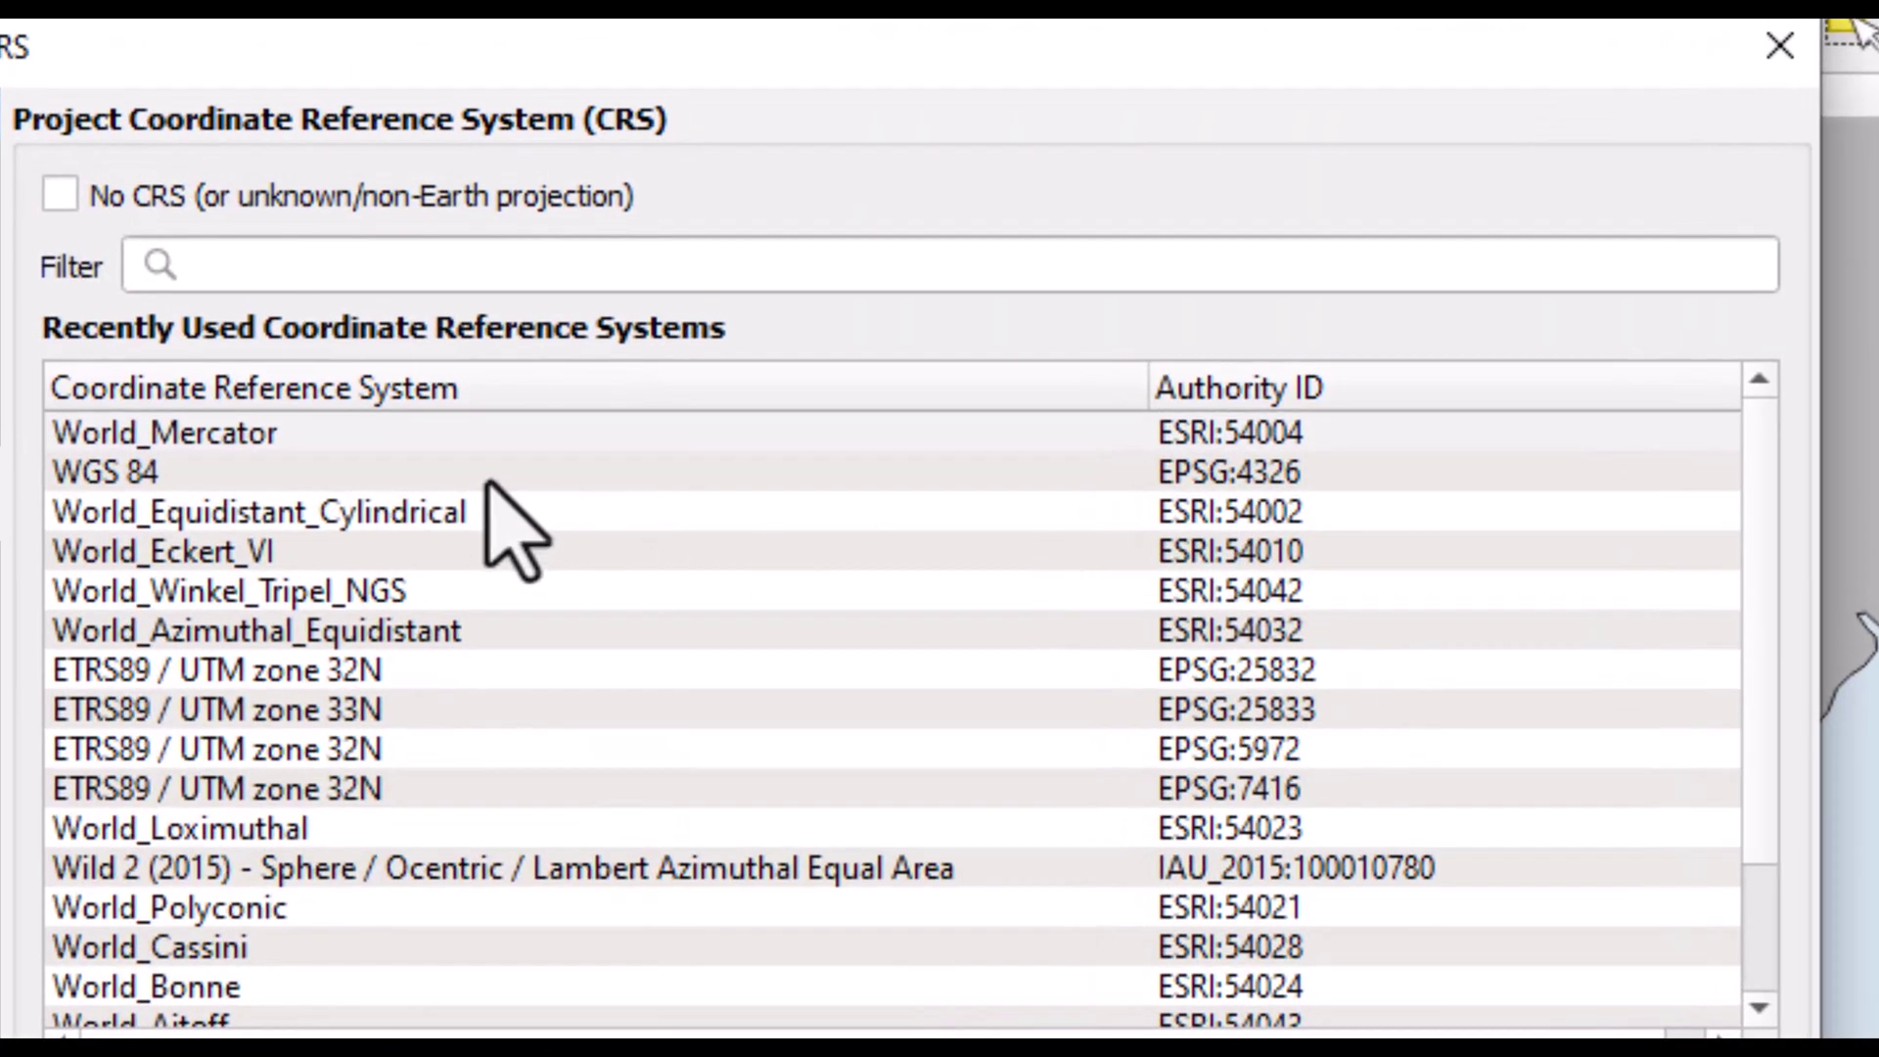
{"action": "left_click", "coordinate": [553, 353]}
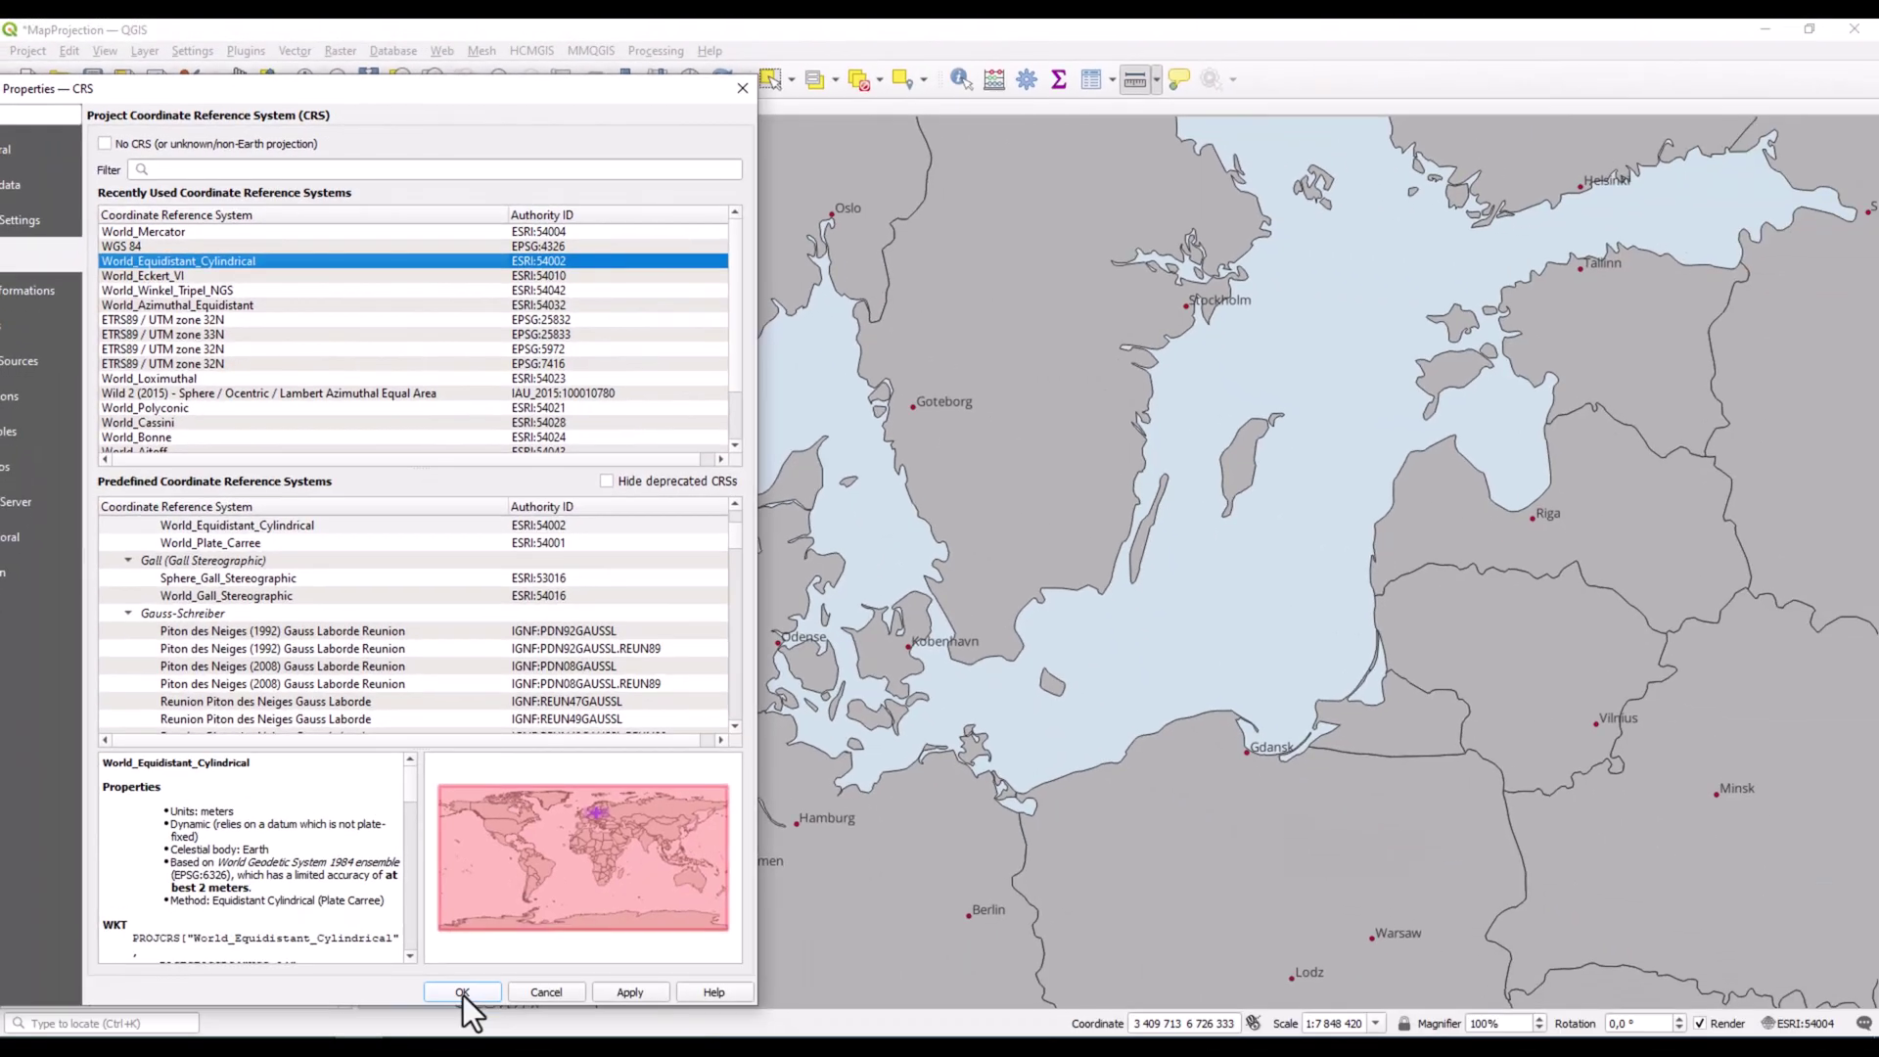
{"action": "left_click", "coordinate": [462, 996]}
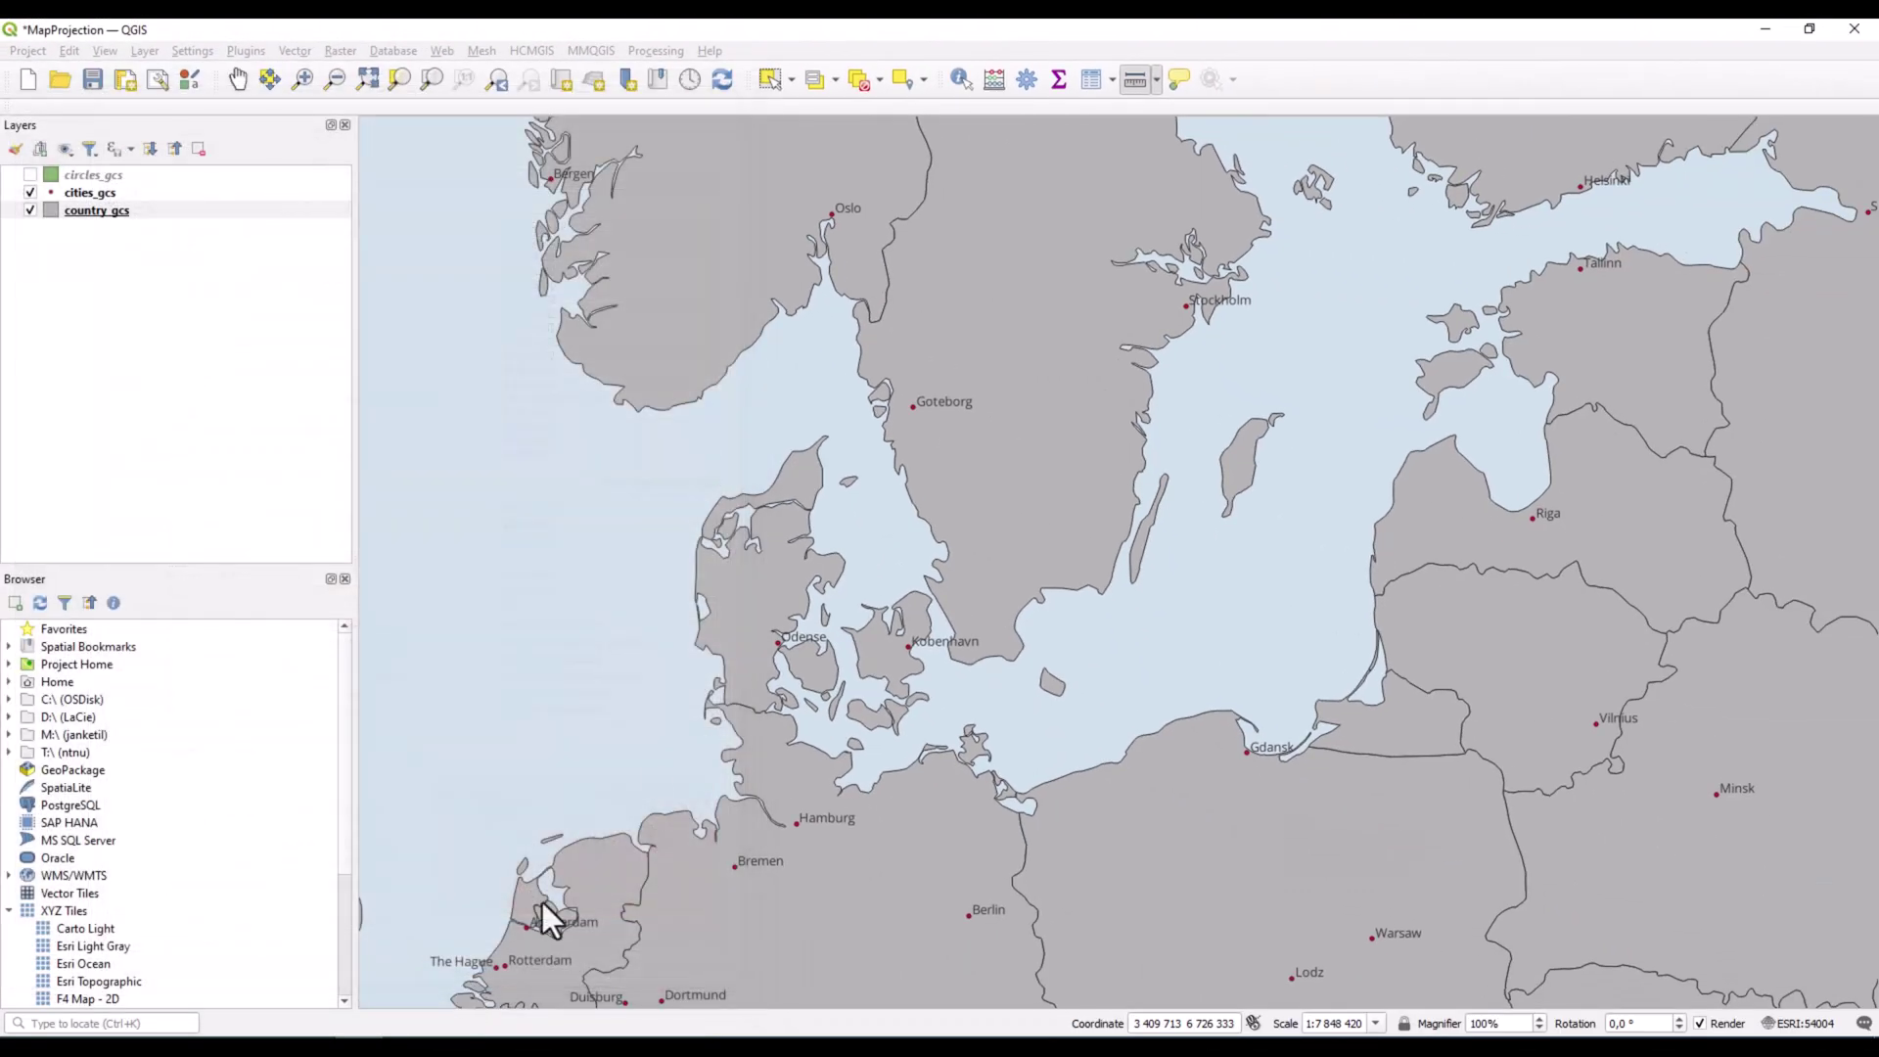
{"action": "scroll", "coordinate": [763, 423], "scroll_direction": "down", "scroll_amount": 3}
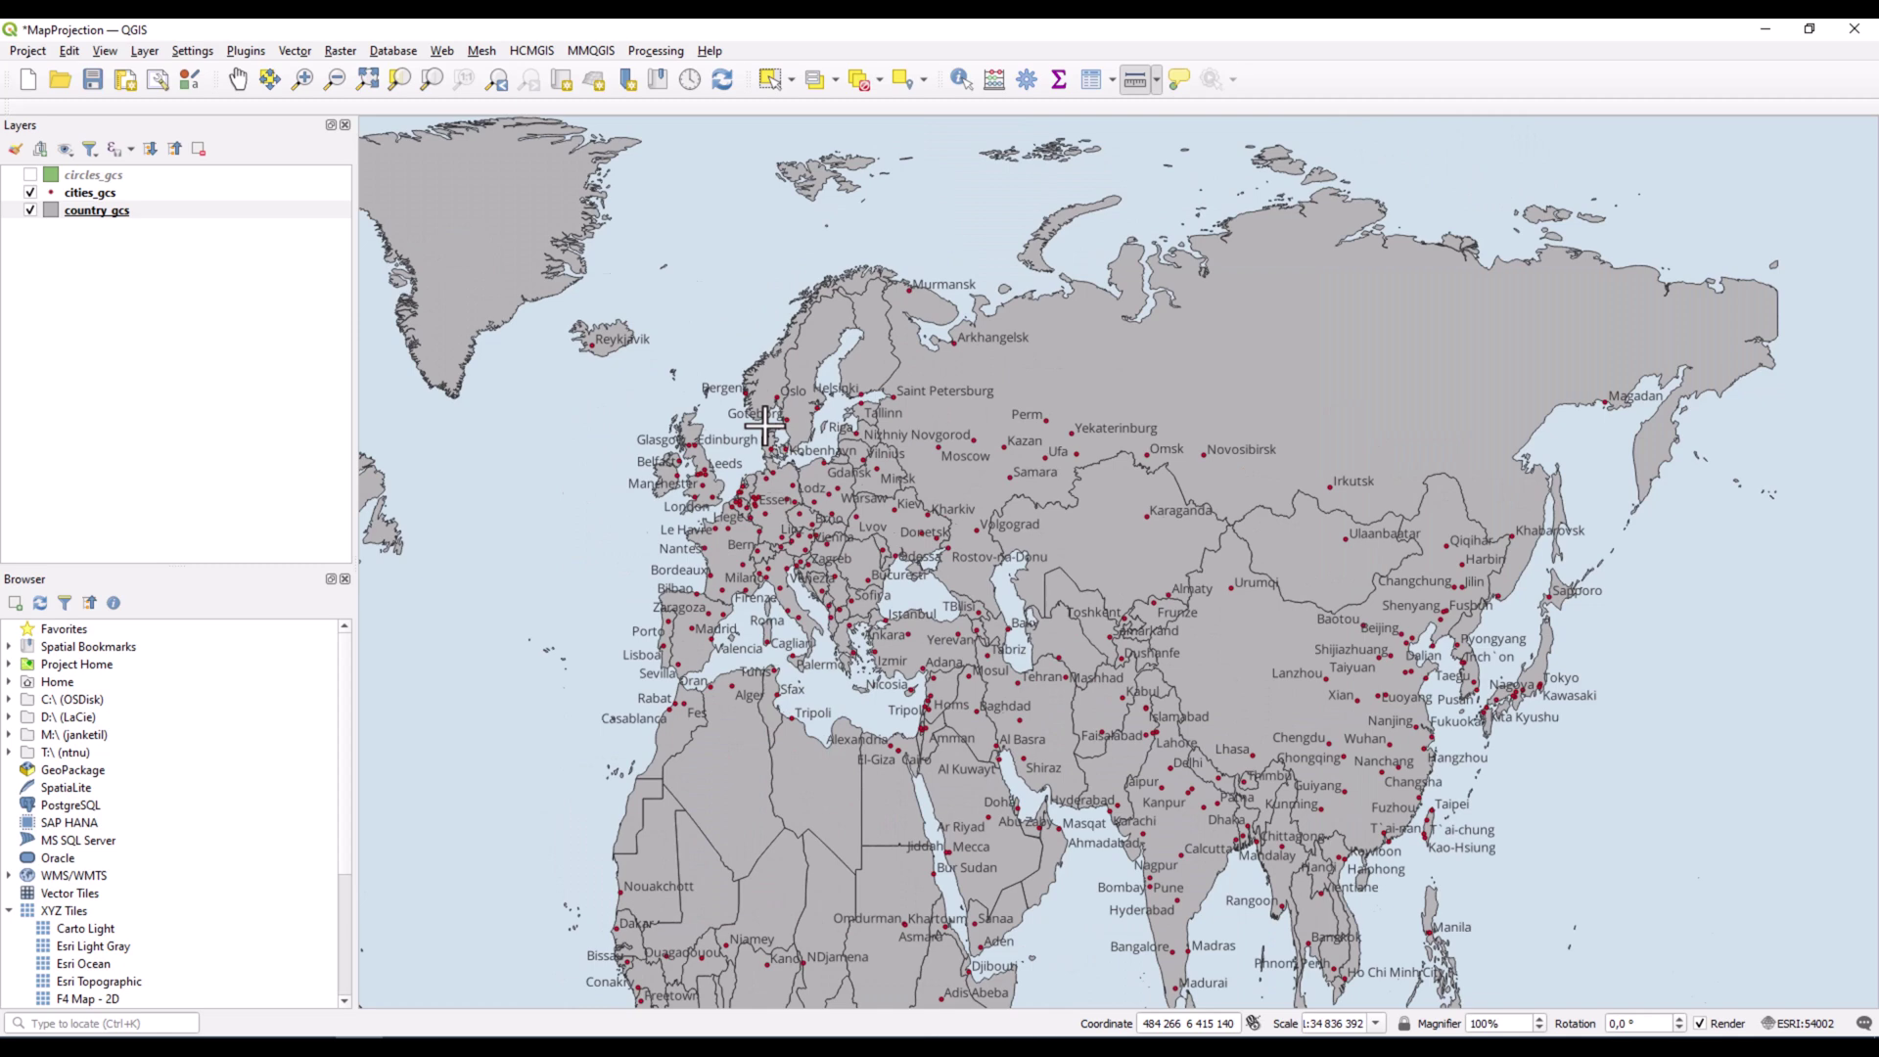
{"action": "scroll", "coordinate": [764, 422], "scroll_direction": "down", "scroll_amount": 1}
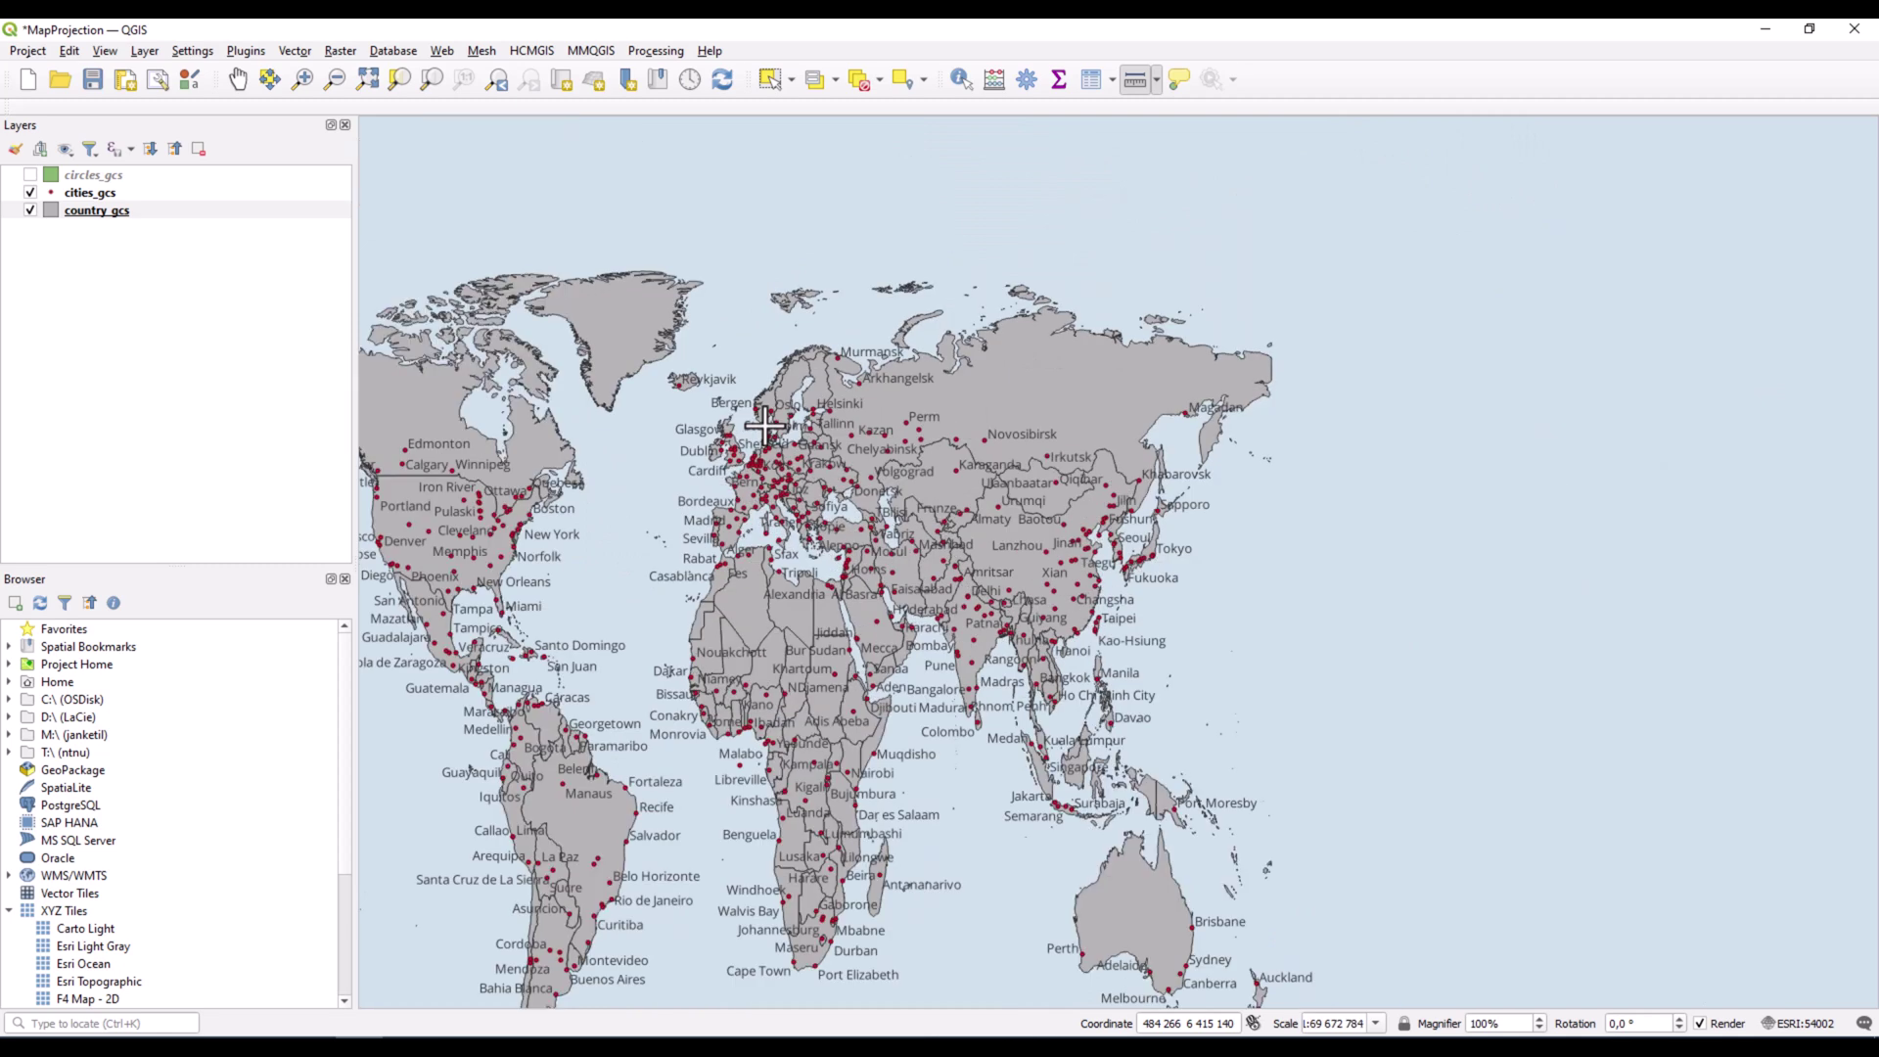
Pan and zoom the equidistant cylindrical map to frame Europe and Africa.
{"action": "left_click", "coordinate": [237, 81]}
{"action": "left_click_drag", "start_coordinate": [650, 659], "coordinate": [809, 525]}
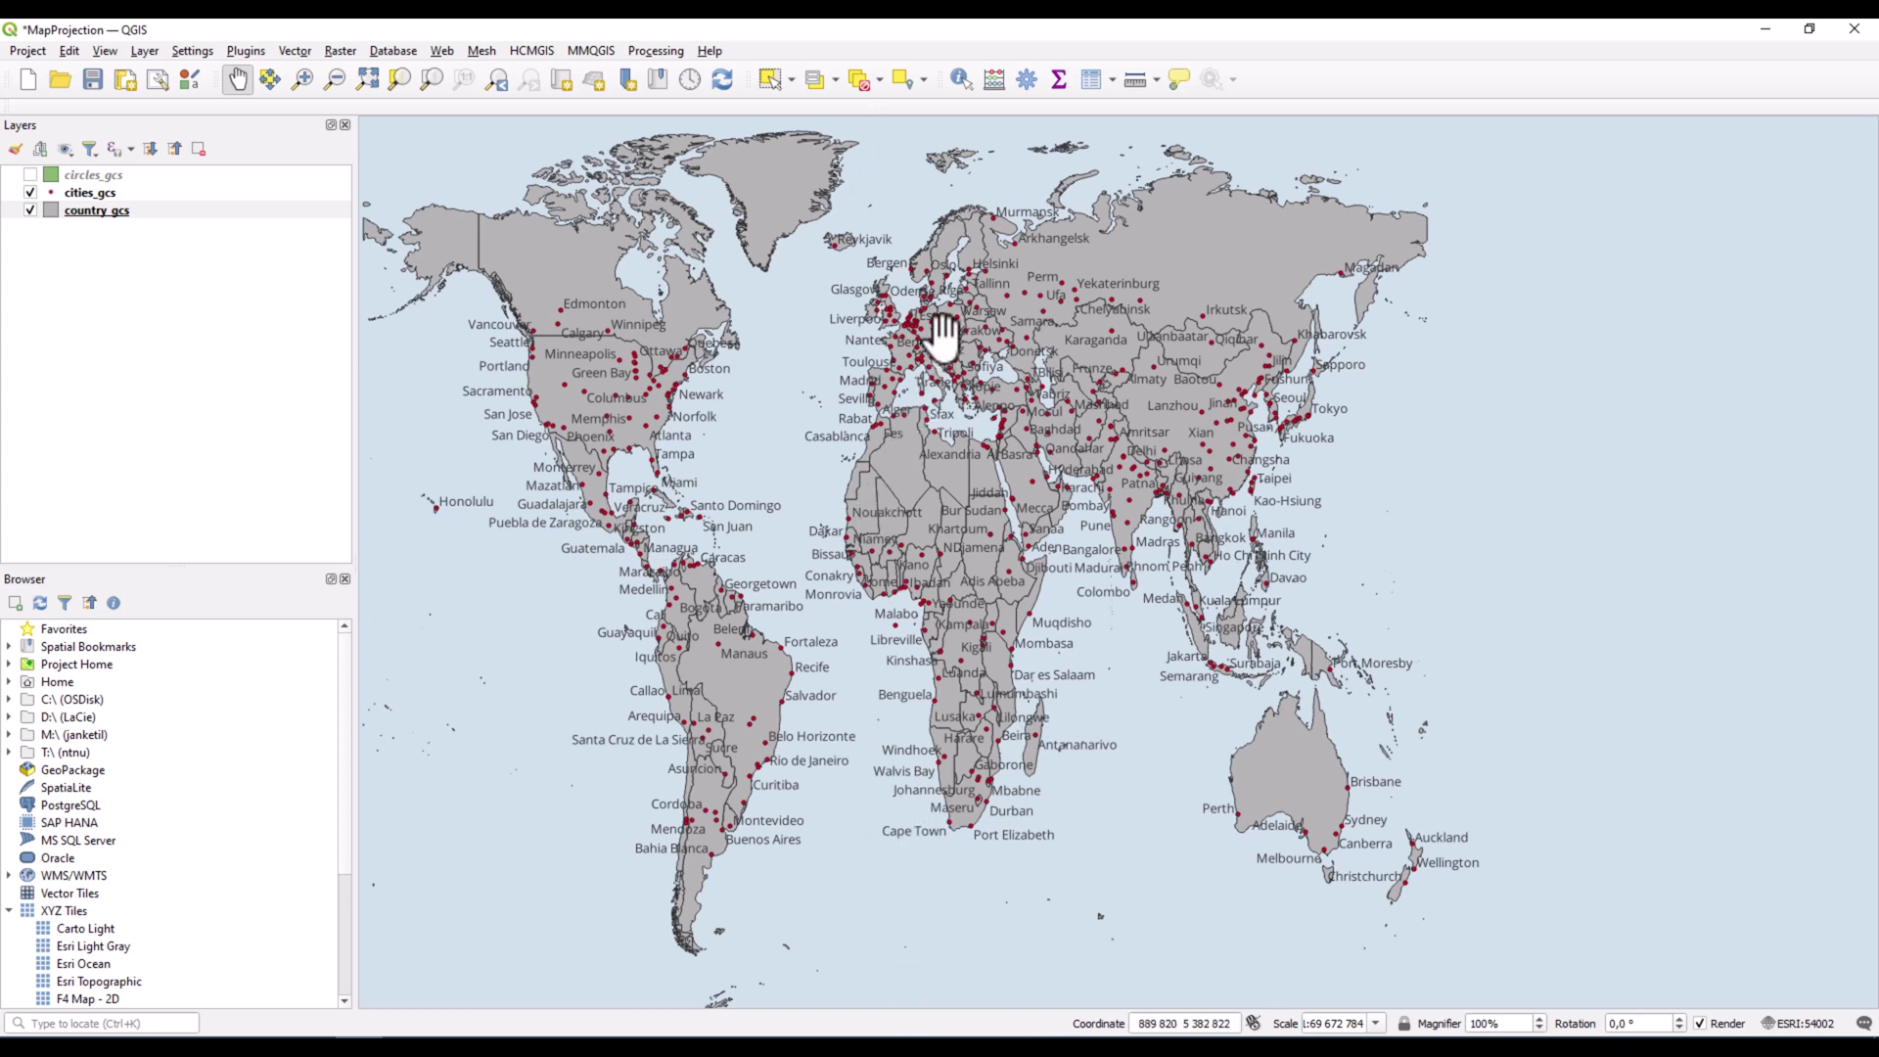
{"action": "scroll", "coordinate": [944, 291], "scroll_direction": "up", "scroll_amount": 1}
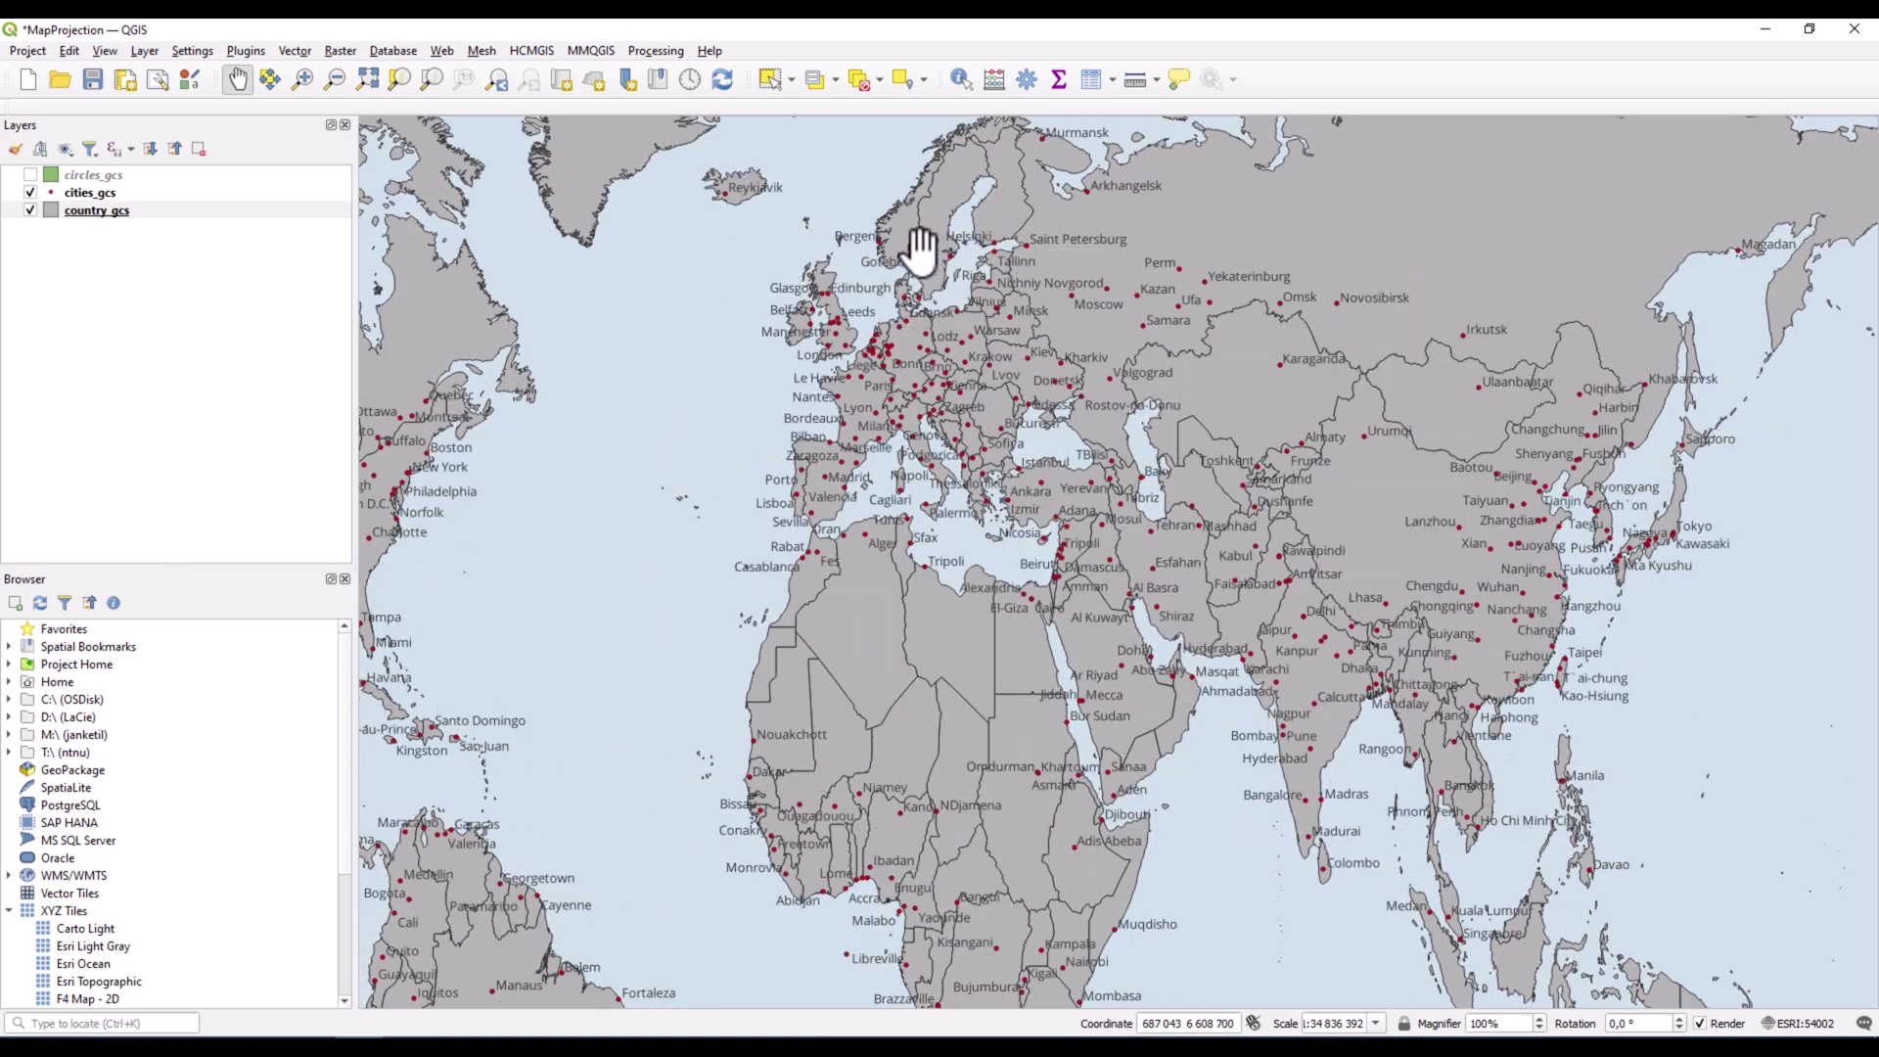
{"action": "scroll", "coordinate": [920, 847], "scroll_direction": "down", "scroll_amount": 1}
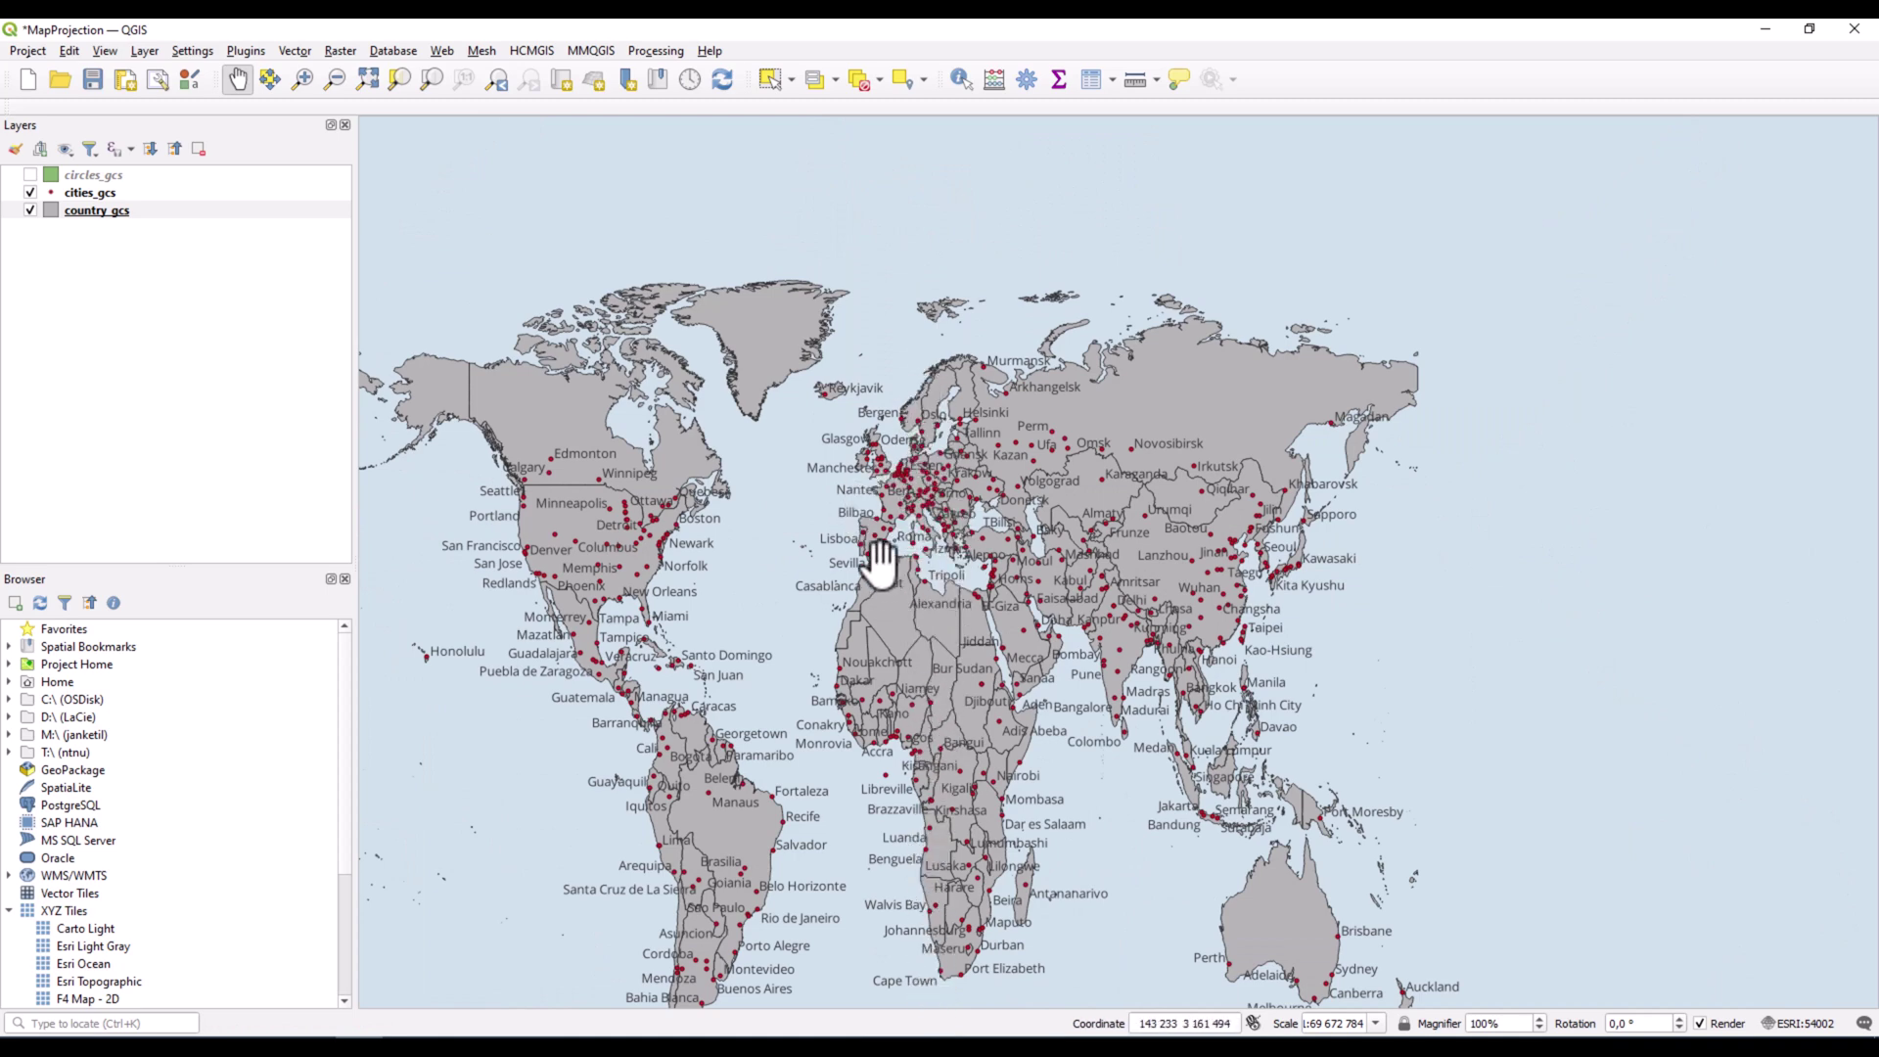
{"action": "scroll", "coordinate": [886, 578], "scroll_direction": "up", "scroll_amount": 1}
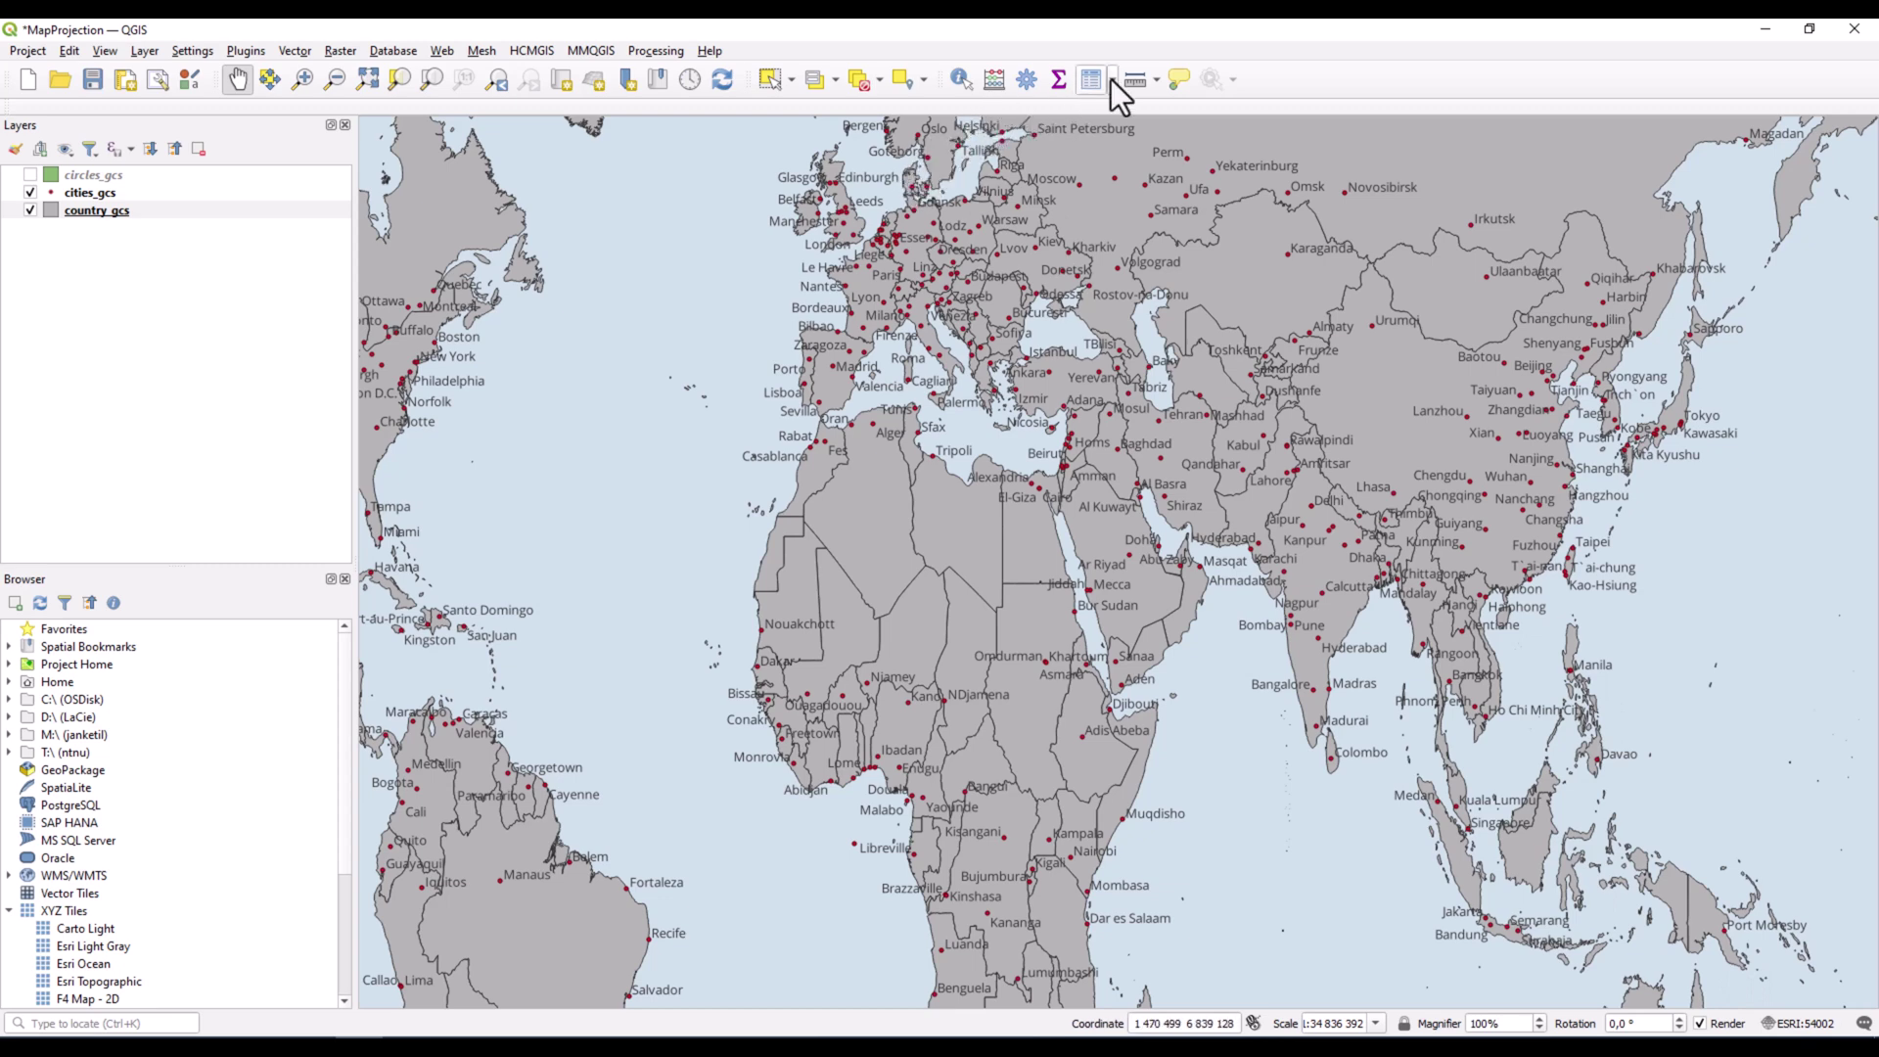
With Measure Line, zoom in and start the measurement at Oslo.
{"action": "left_click", "coordinate": [1135, 80]}
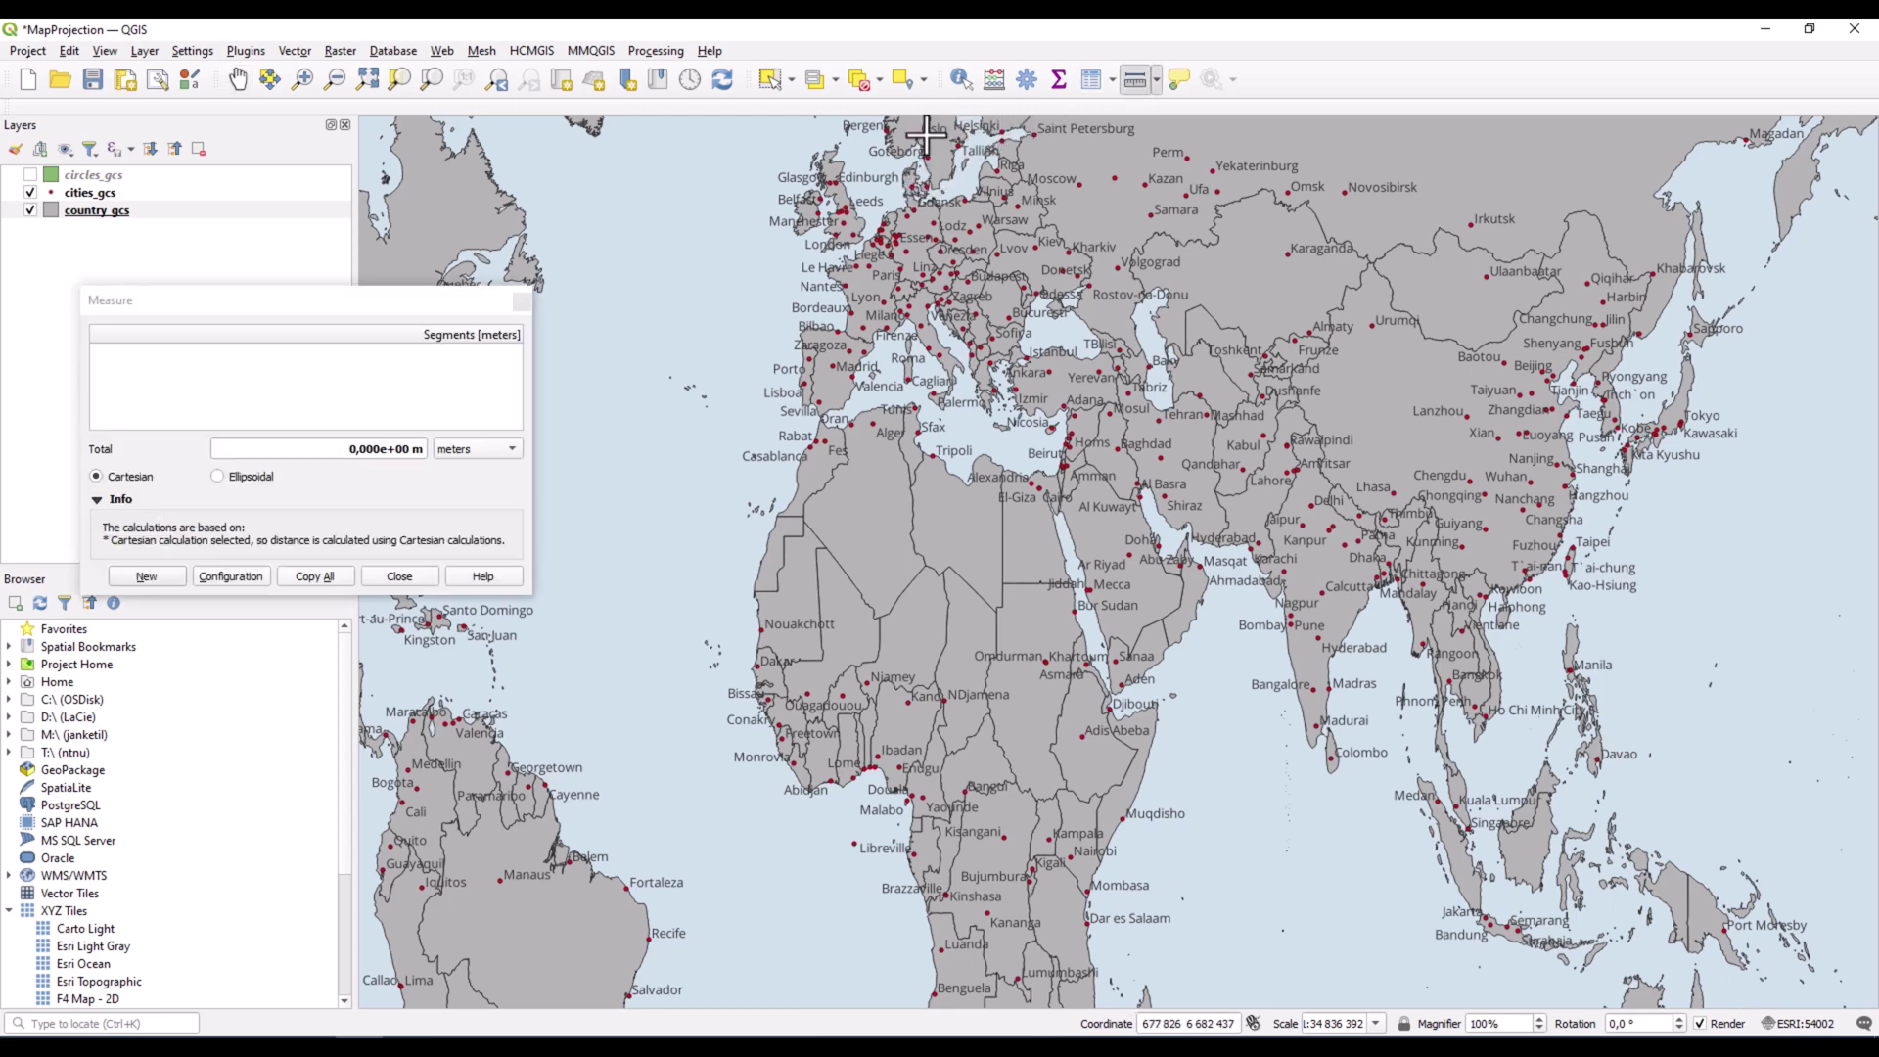
{"action": "scroll", "coordinate": [919, 135], "scroll_direction": "up", "scroll_amount": 3}
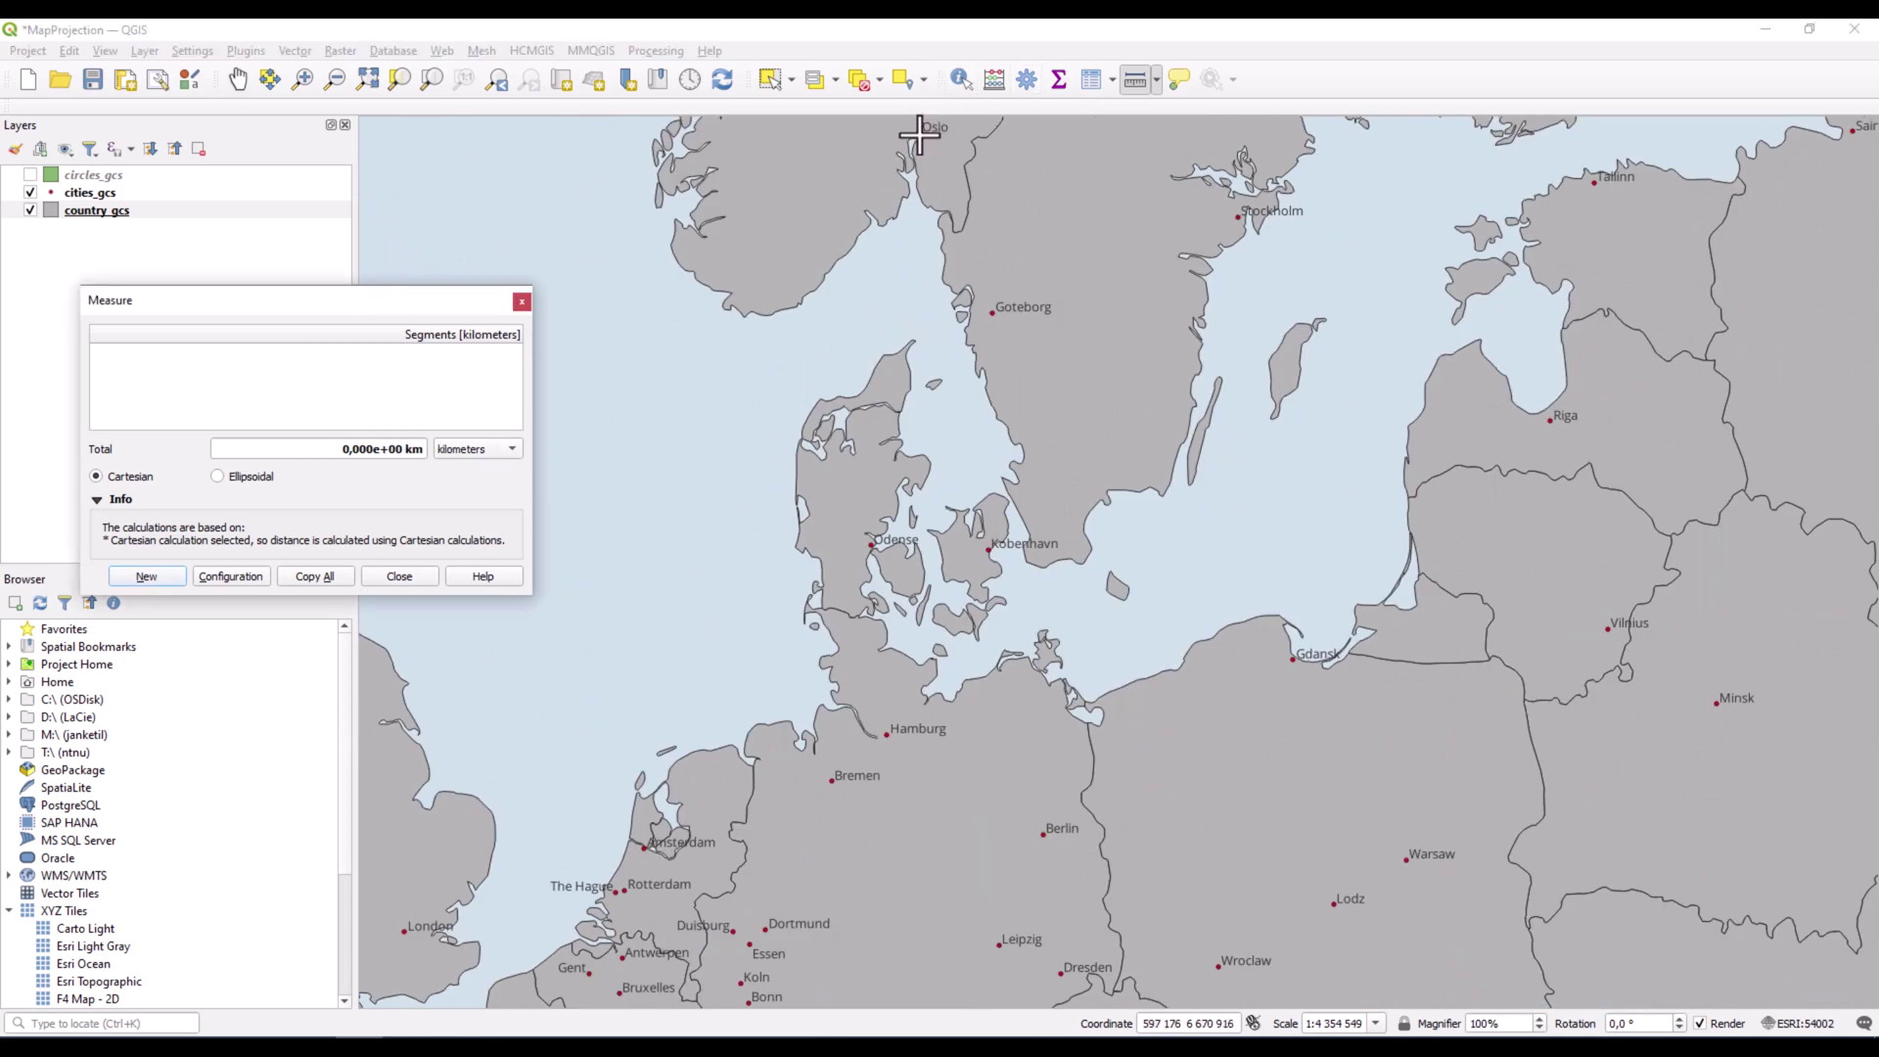
{"action": "left_click", "coordinate": [918, 135]}
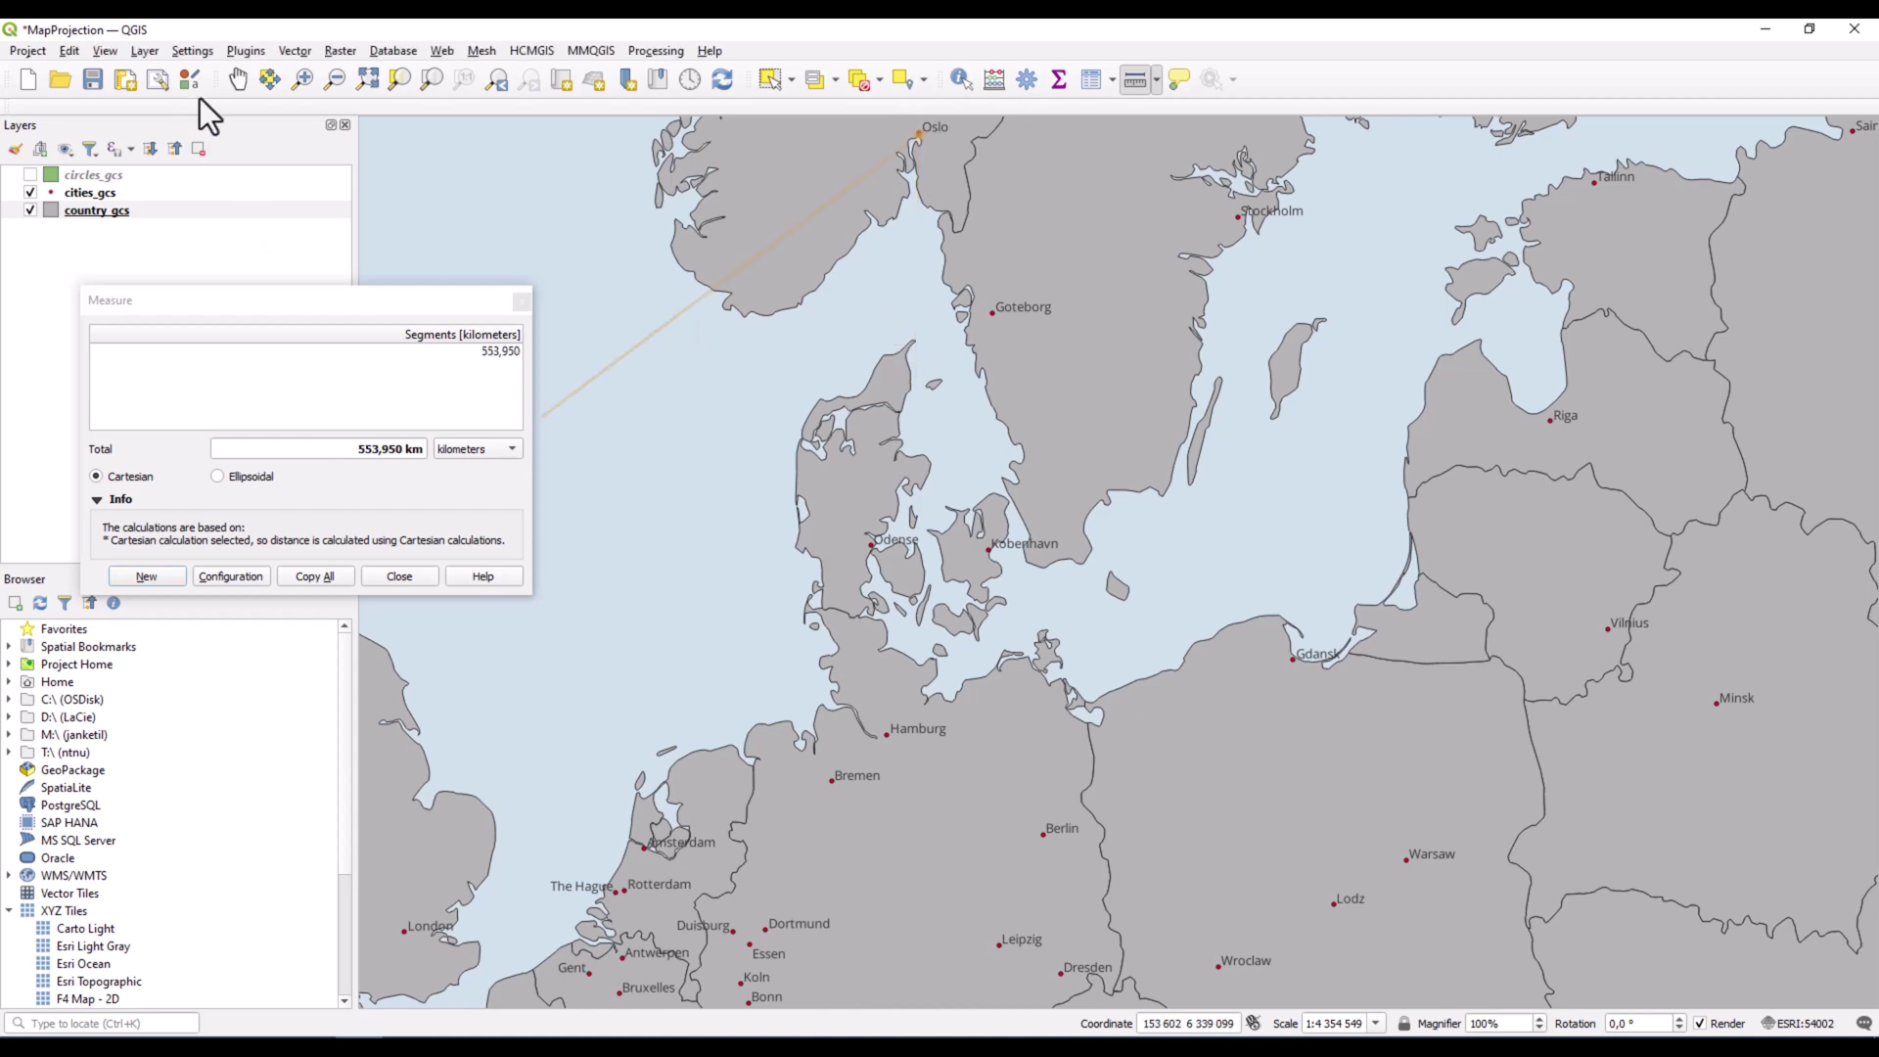
Pan to southern Africa and end the line at Cape Town, about 10 378 km.
{"action": "scroll", "coordinate": [926, 553], "scroll_direction": "down", "scroll_amount": 2}
{"action": "scroll", "coordinate": [926, 553], "scroll_direction": "down", "scroll_amount": 1}
{"action": "left_click", "coordinate": [236, 80]}
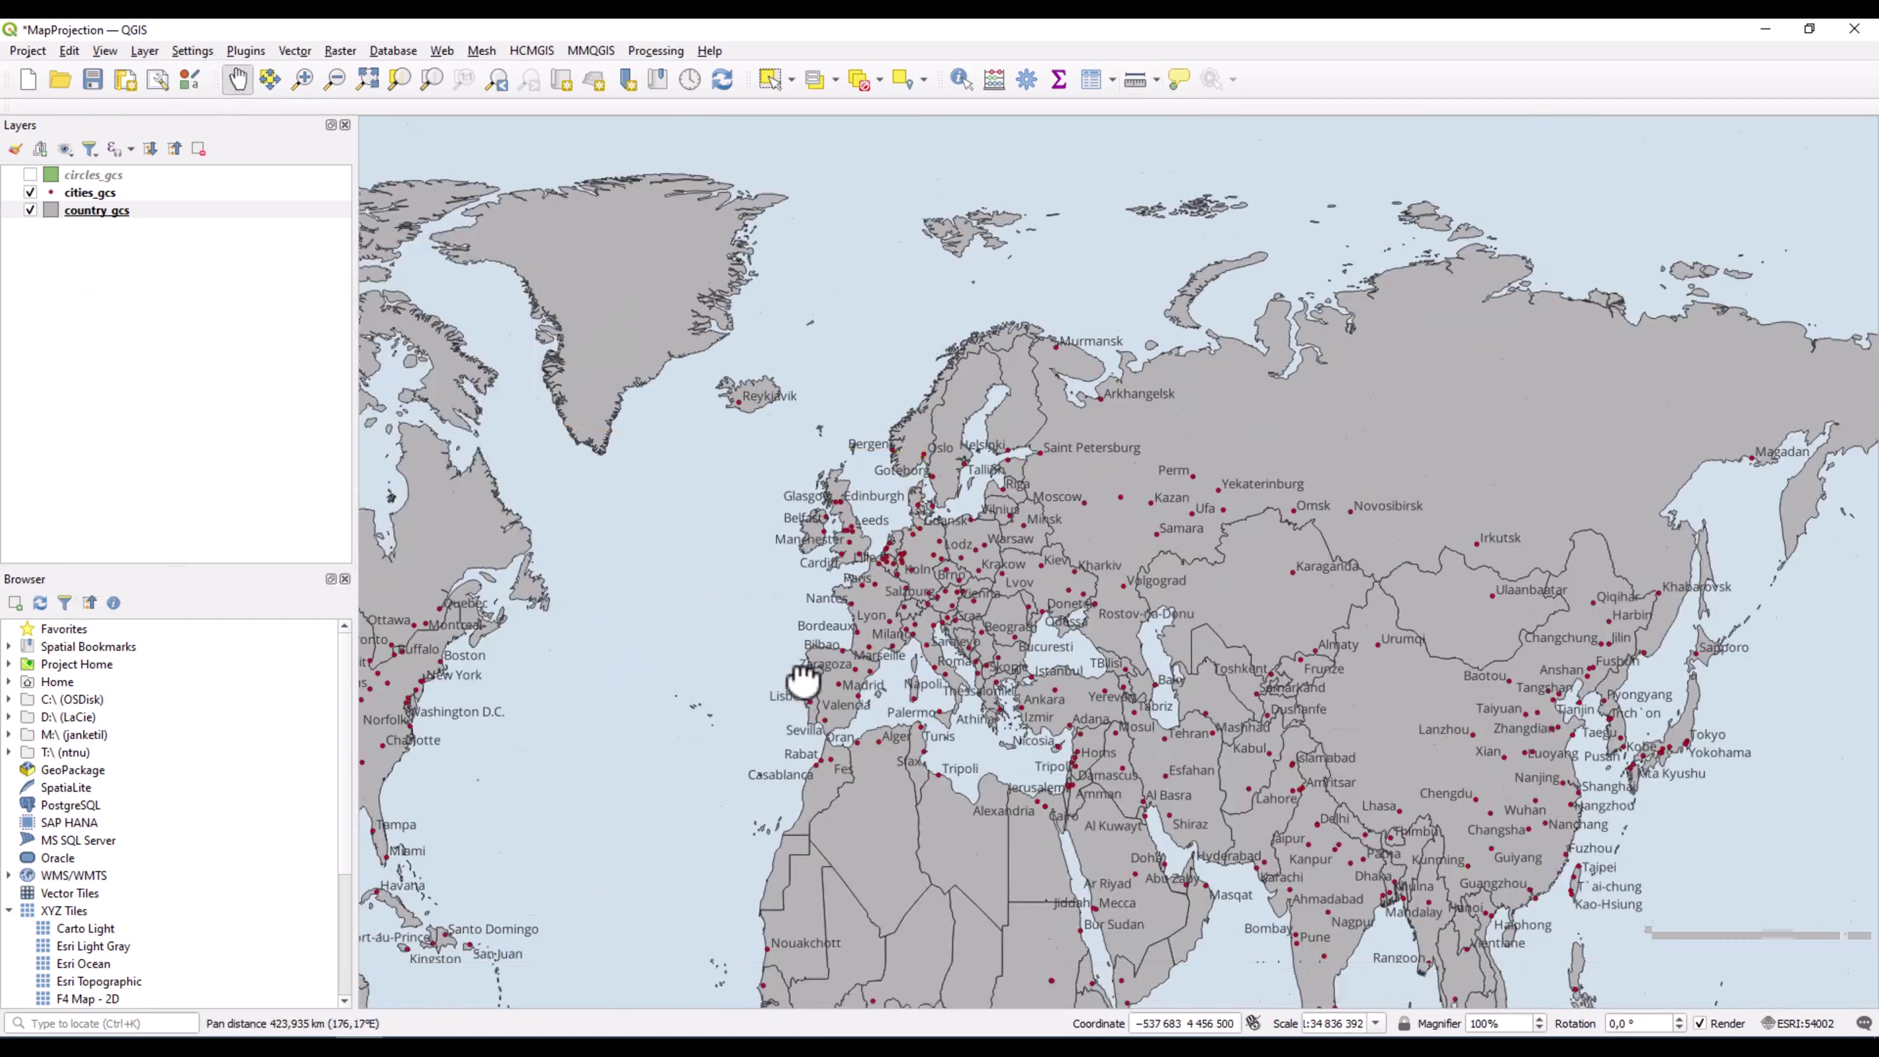
{"action": "scroll", "coordinate": [990, 973], "scroll_direction": "up", "scroll_amount": 2}
{"action": "left_click_drag", "start_coordinate": [989, 973], "coordinate": [960, 868]}
{"action": "scroll", "coordinate": [961, 868], "scroll_direction": "up", "scroll_amount": 2}
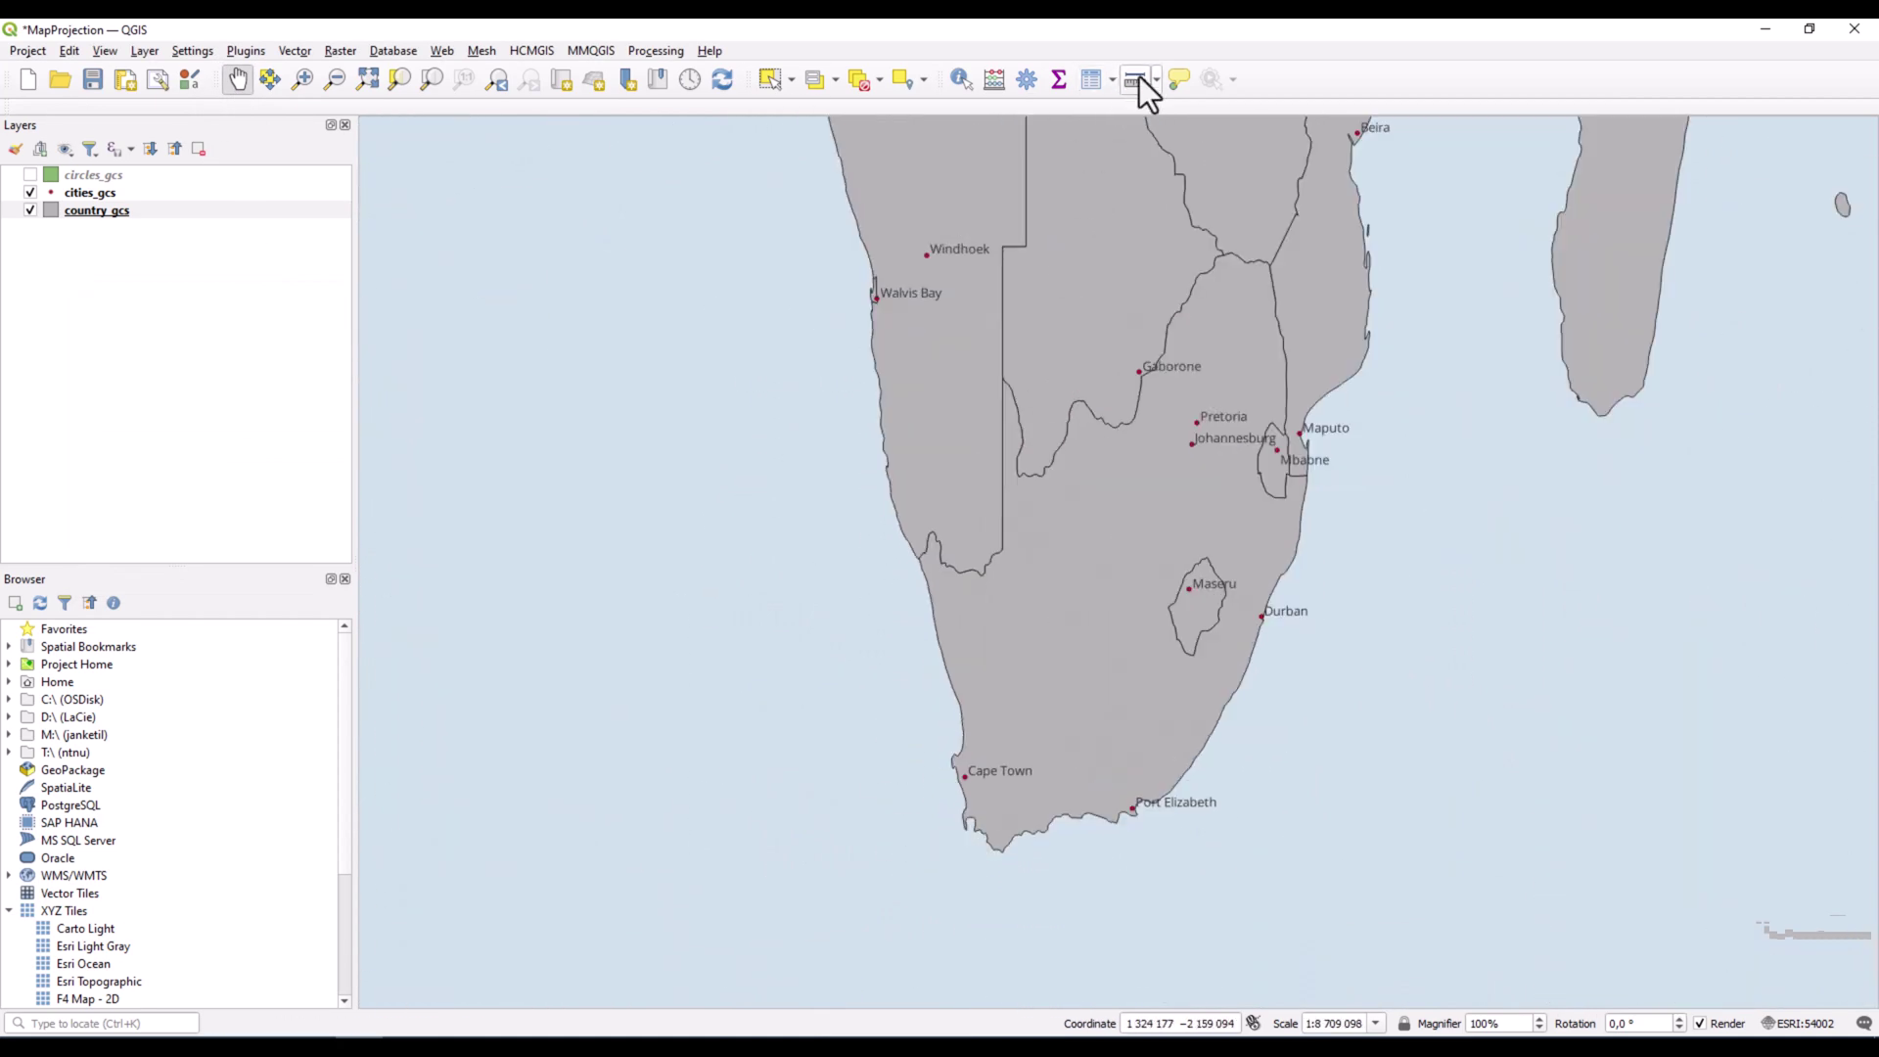
{"action": "left_click", "coordinate": [1135, 80]}
{"action": "left_click", "coordinate": [965, 779]}
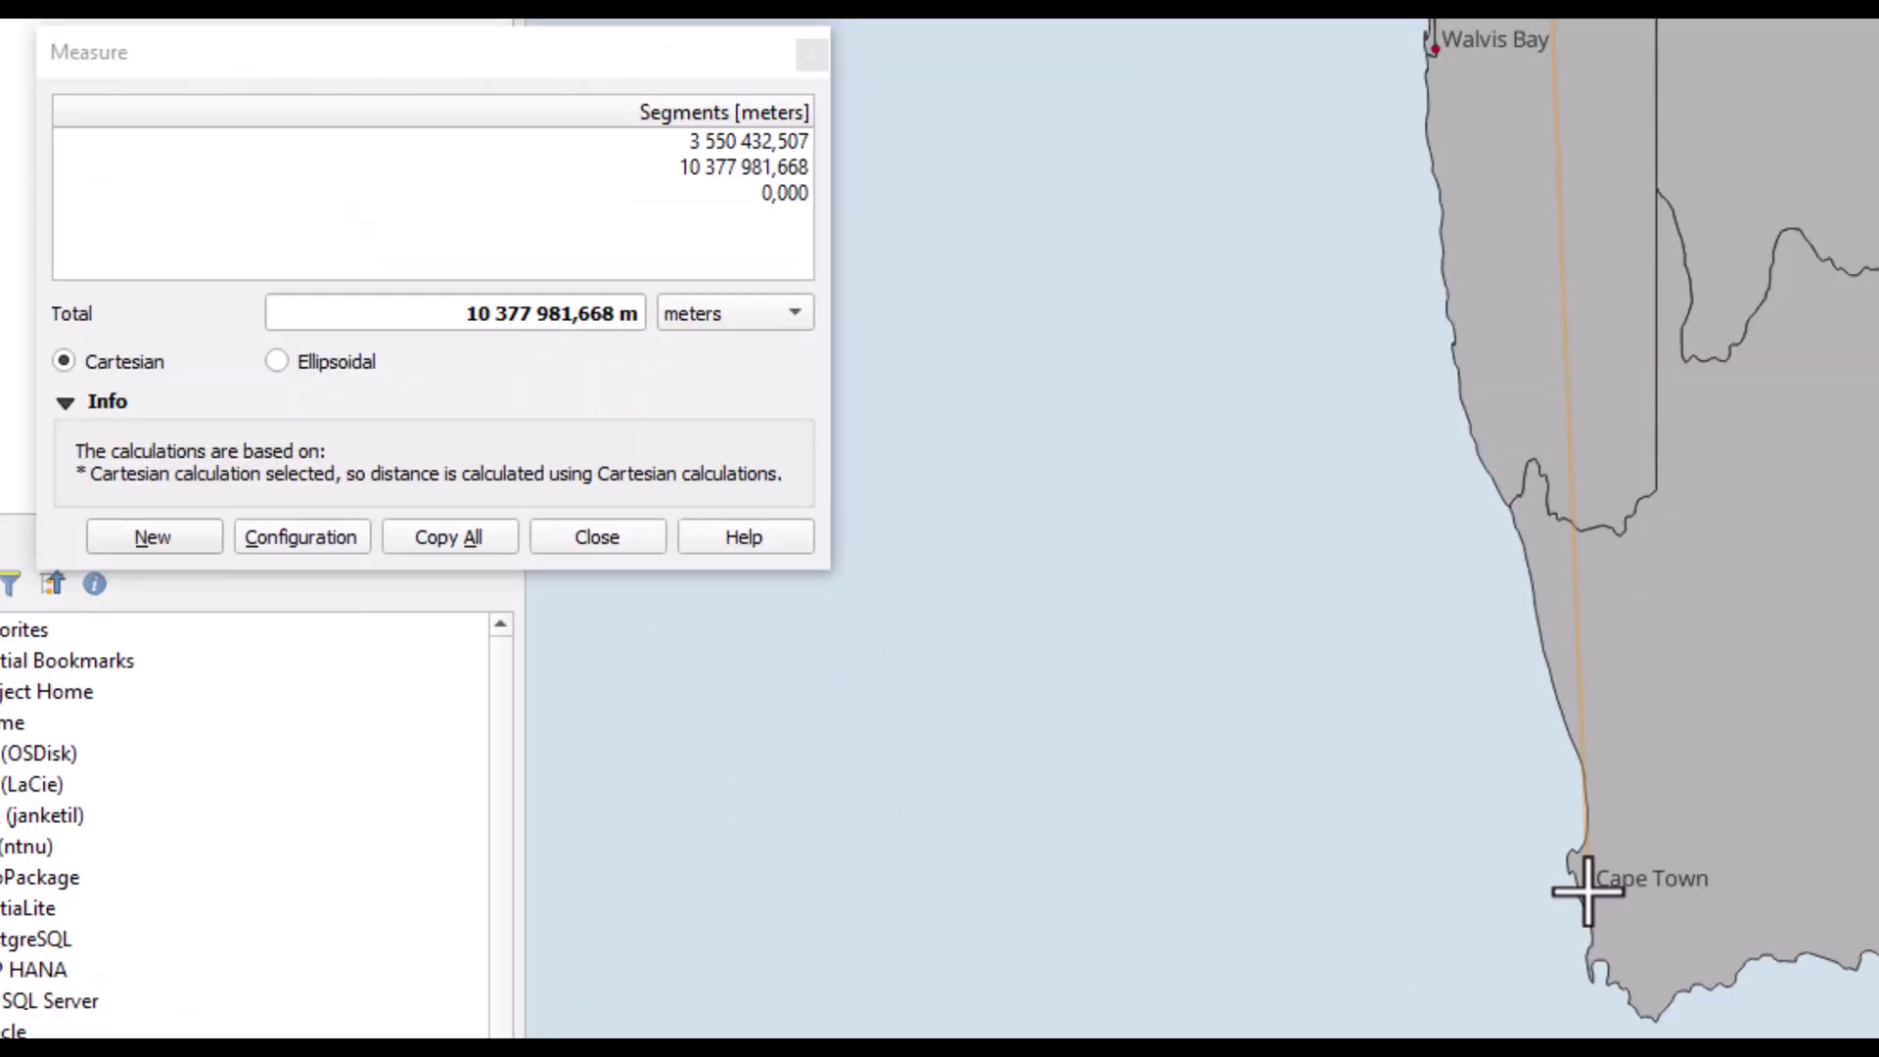